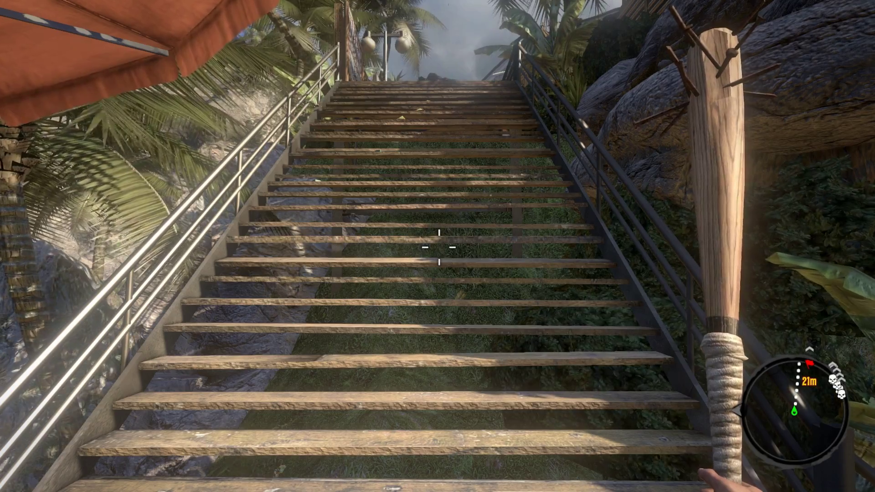
Stand on the jungle staircase while the 'Out of Stock' quest updates to 5 bottles of alcohol
{"action": "mouse_move", "coordinate": [437, 246]}
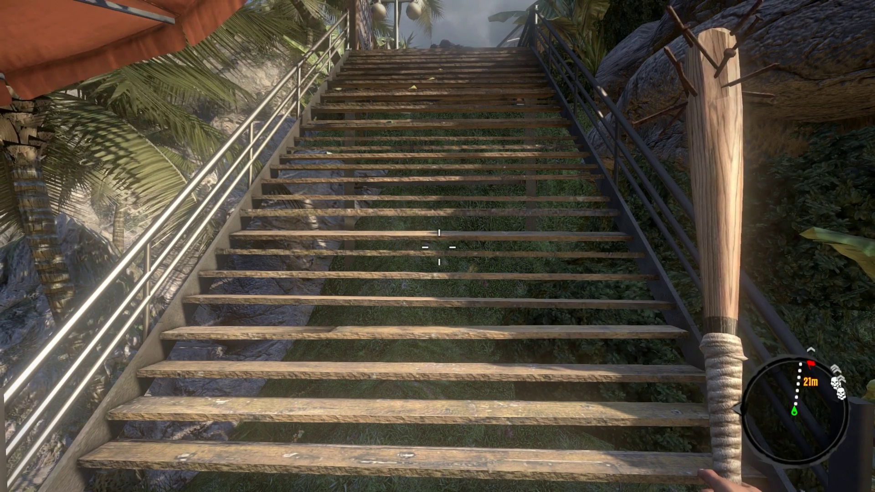
Climb further up the jungle staircase, then switch to the Steam forum modding thread in Firefox
{"action": "key", "text": "w"}
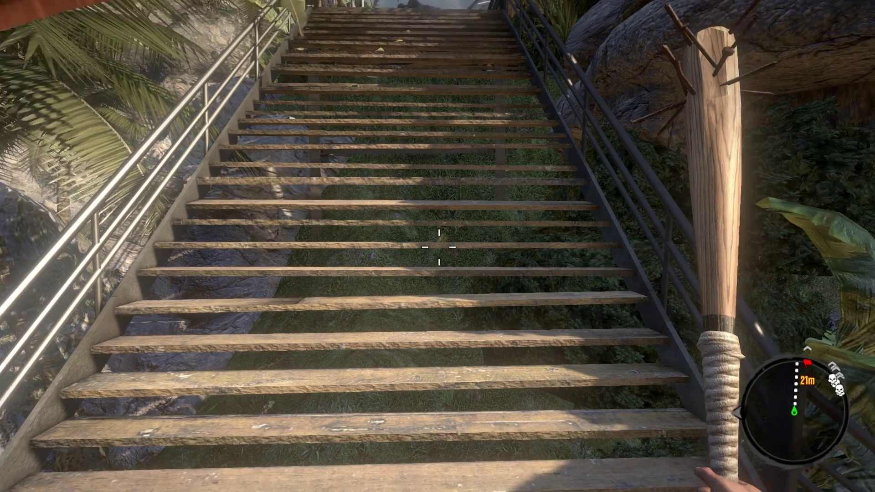
{"action": "key", "text": "w"}
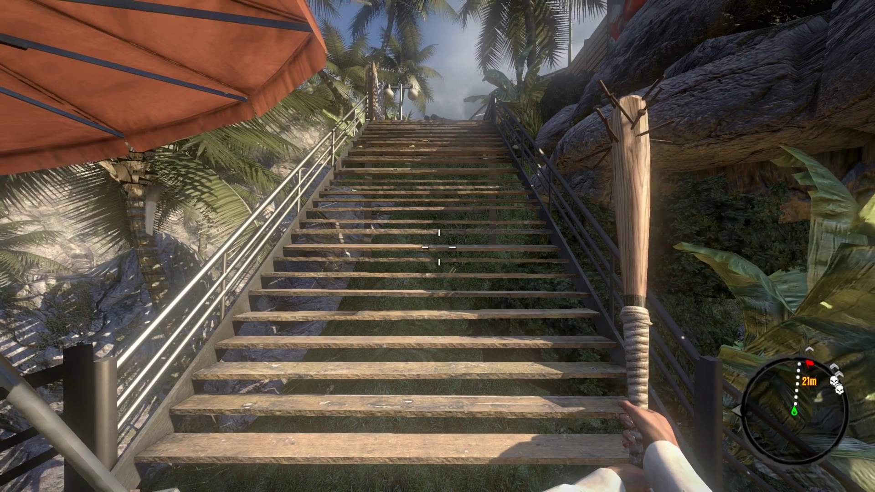
{"action": "mouse_move", "coordinate": [438, 246]}
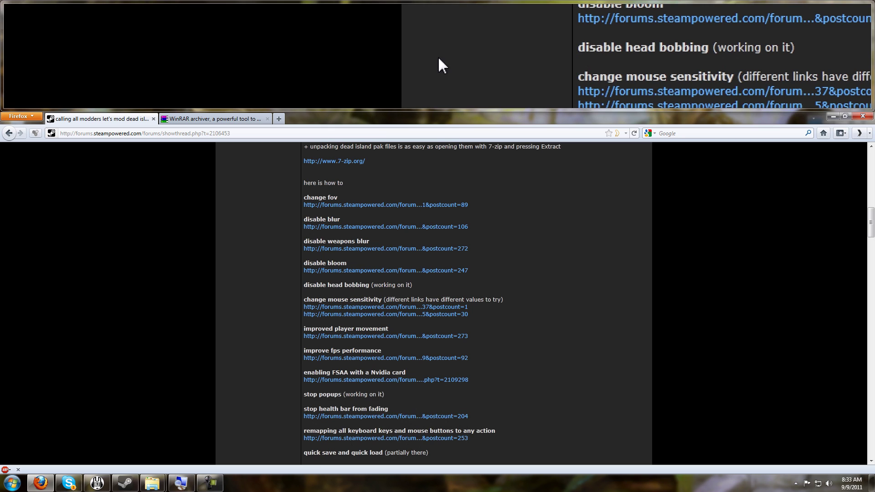
{"action": "scroll", "coordinate": [439, 57], "scroll_direction": "up", "scroll_amount": 2}
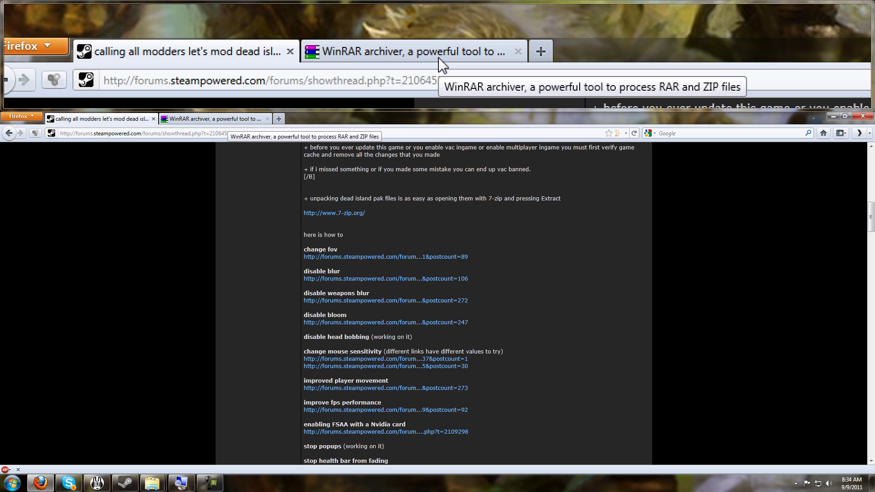
{"action": "left_click", "coordinate": [227, 121]}
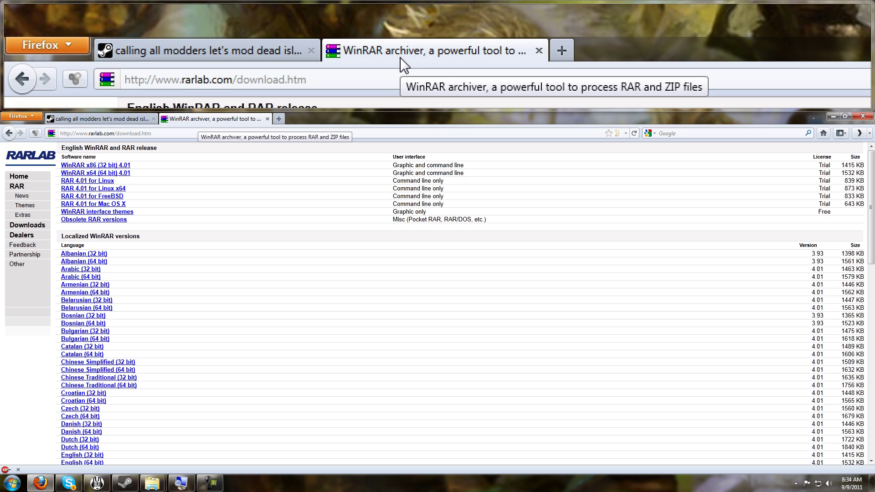
{"action": "left_click", "coordinate": [109, 119]}
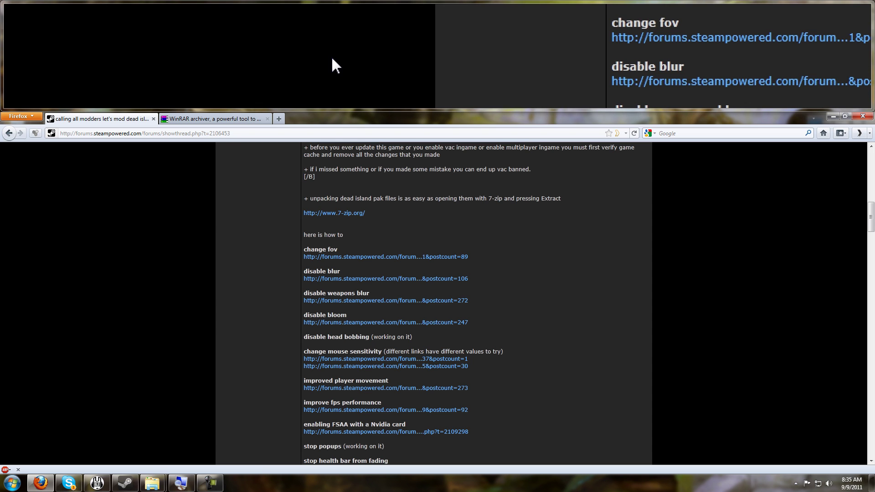
Bring the 'out' Explorer window forward, open its Settings folder and select Video.scr
{"action": "mouse_move", "coordinate": [158, 491]}
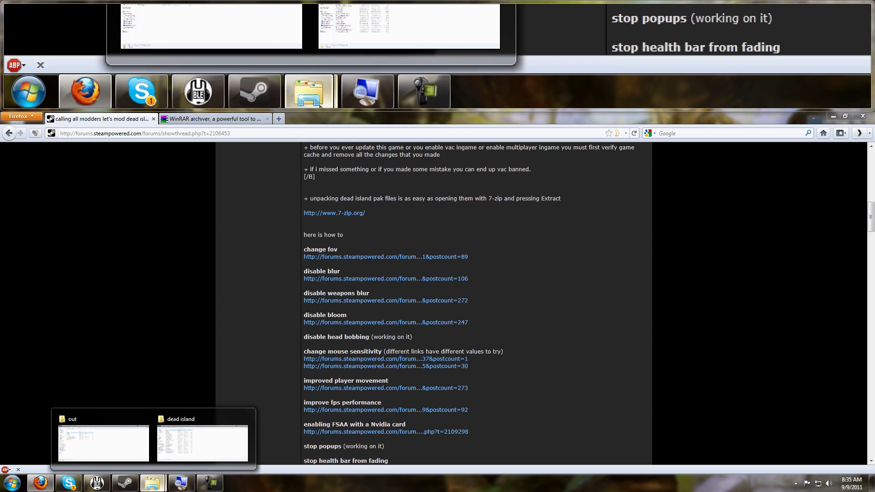
{"action": "left_click", "coordinate": [116, 444]}
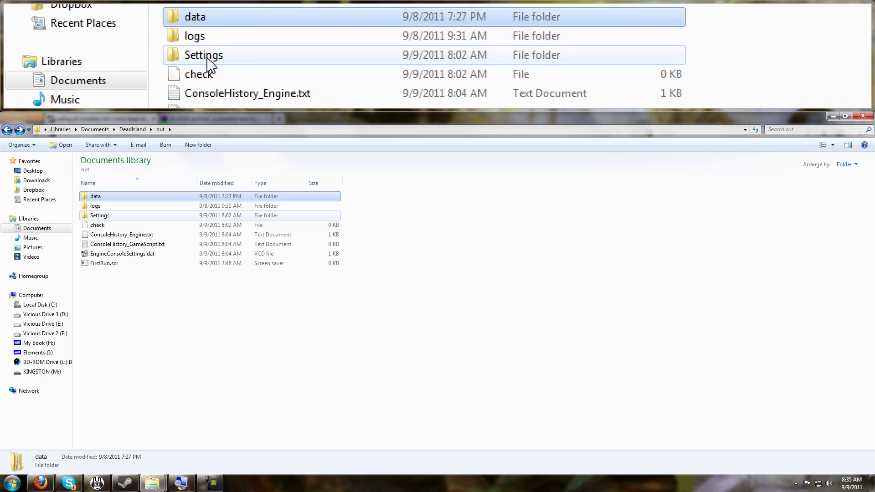
{"action": "double_click", "coordinate": [99, 215]}
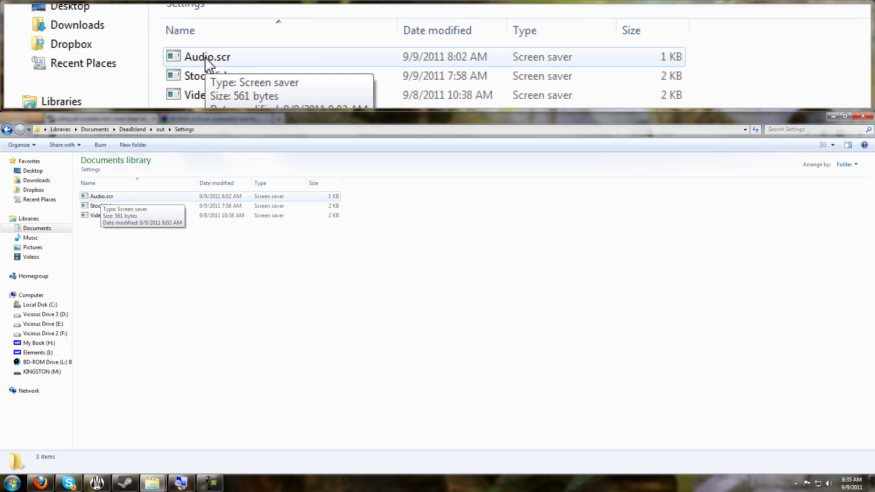
{"action": "left_click", "coordinate": [101, 196]}
{"action": "left_click", "coordinate": [102, 217]}
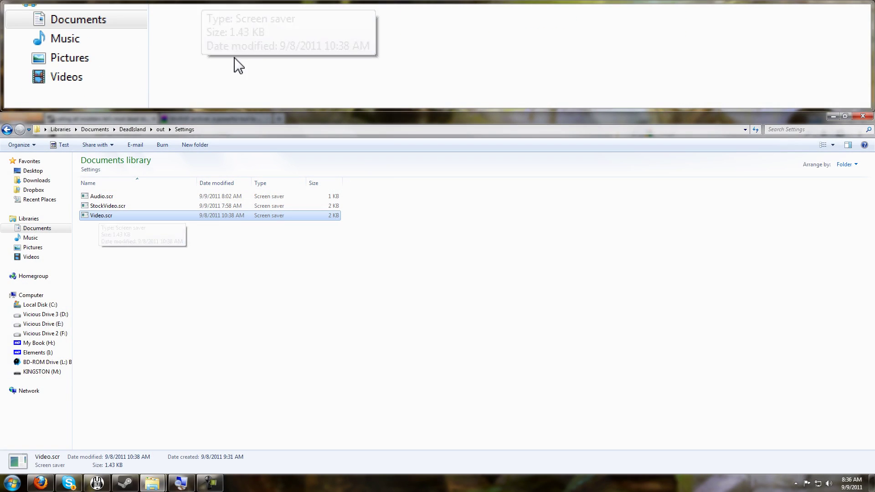
Launch Notepad, load StockVideo.scr into it, and snap the window to the right half
{"action": "left_click", "coordinate": [12, 483]}
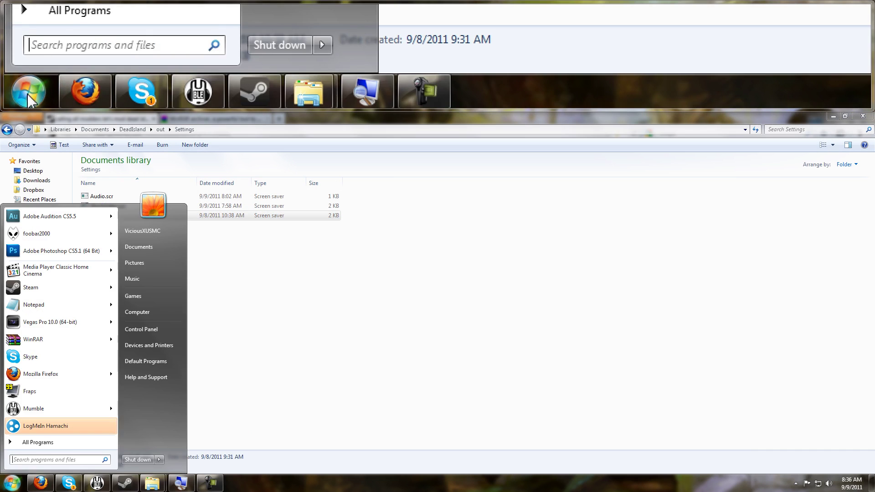
{"action": "left_click", "coordinate": [34, 304]}
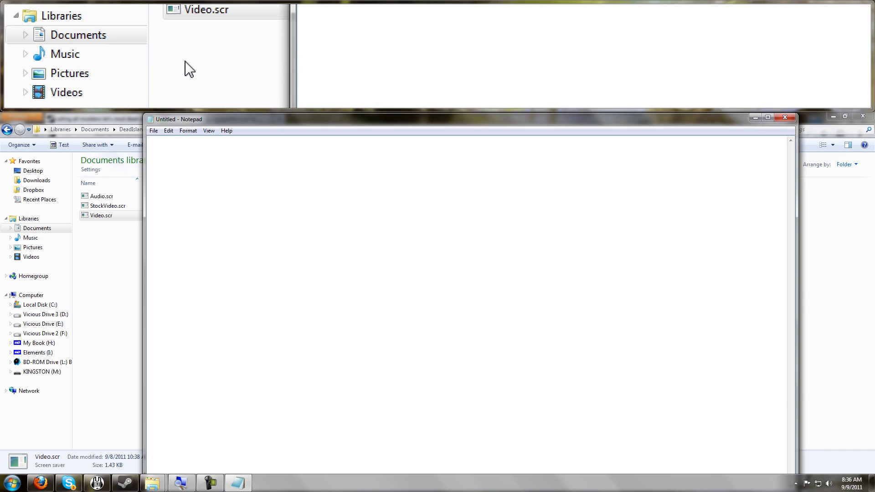
{"action": "left_click_drag", "start_coordinate": [113, 207], "coordinate": [229, 252]}
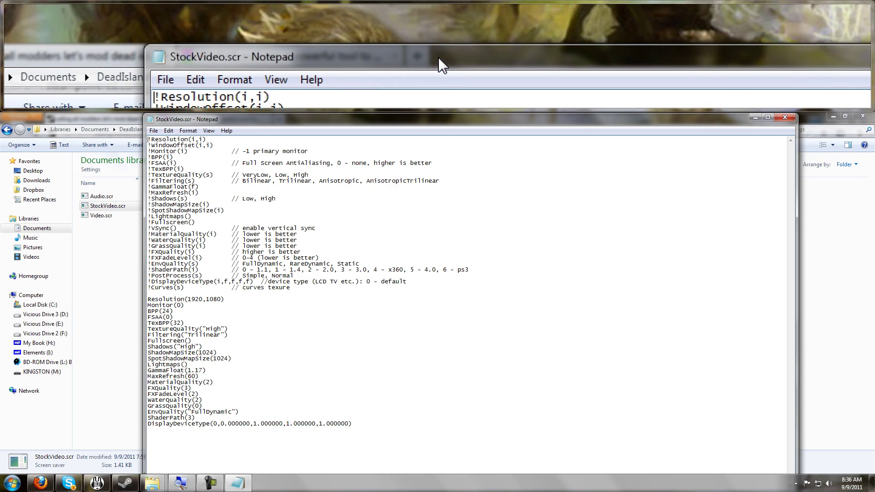
{"action": "left_click_drag", "start_coordinate": [274, 119], "coordinate": [874, 149]}
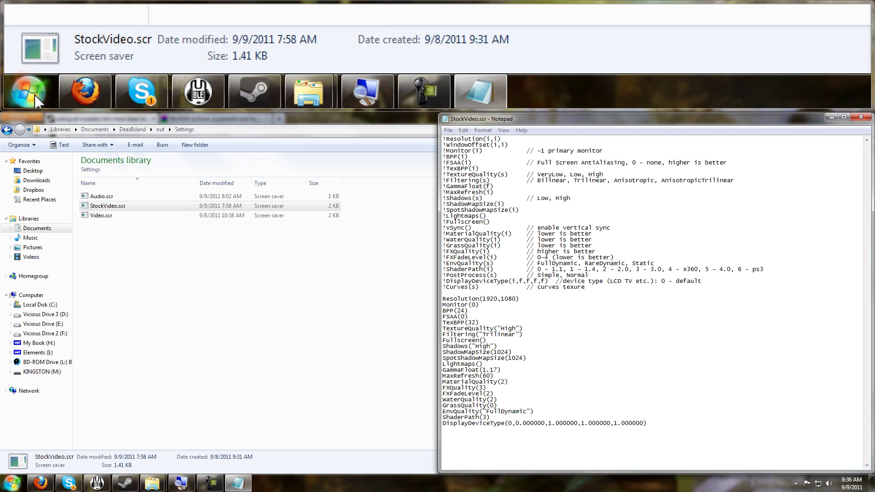
Launch a second Notepad, load Video.scr into it, and move it to the left side
{"action": "left_click", "coordinate": [11, 482]}
{"action": "left_click", "coordinate": [36, 306]}
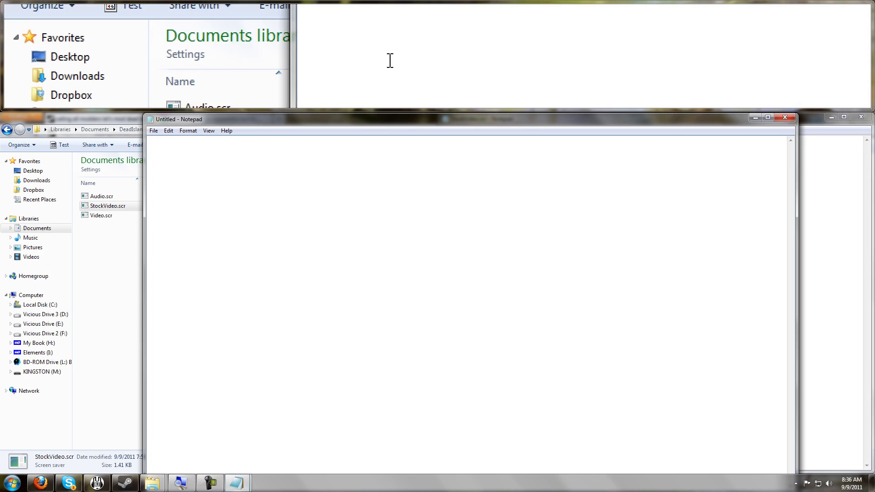
{"action": "left_click_drag", "start_coordinate": [98, 217], "coordinate": [255, 255]}
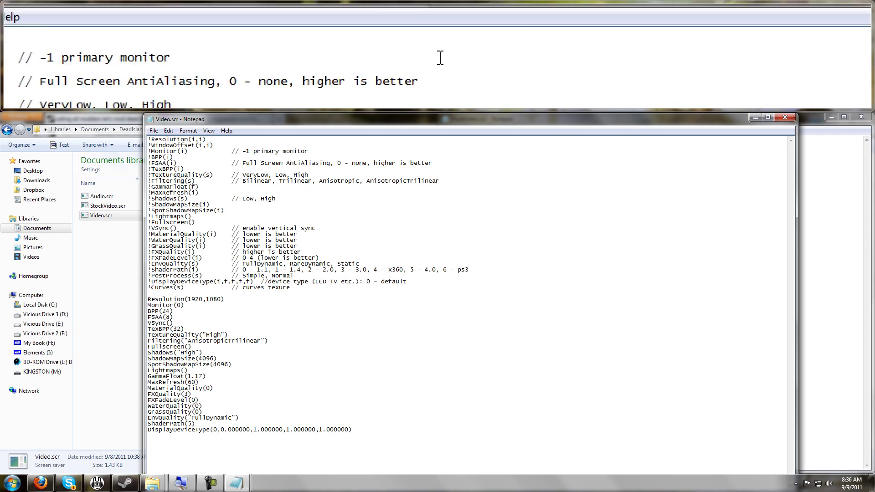
{"action": "left_click_drag", "start_coordinate": [471, 119], "coordinate": [1, 176]}
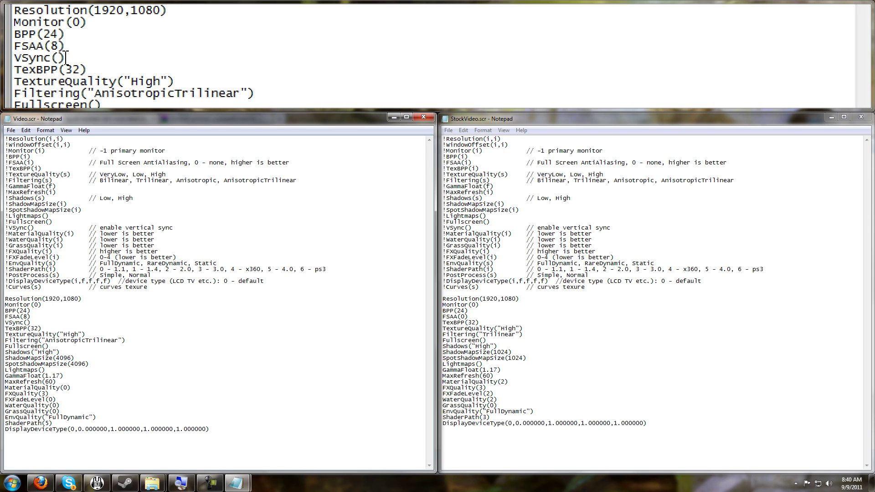
{"action": "left_click_drag", "start_coordinate": [27, 322], "coordinate": [6, 323]}
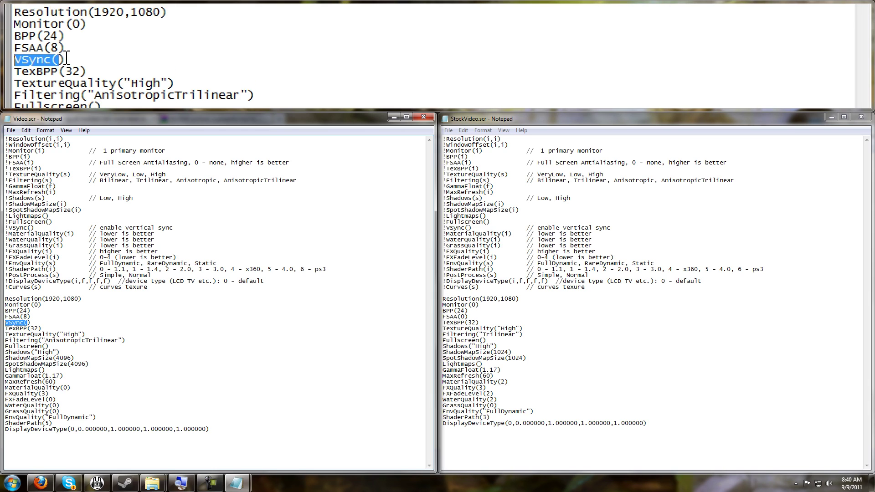
{"action": "left_click_drag", "start_coordinate": [29, 322], "coordinate": [8, 323]}
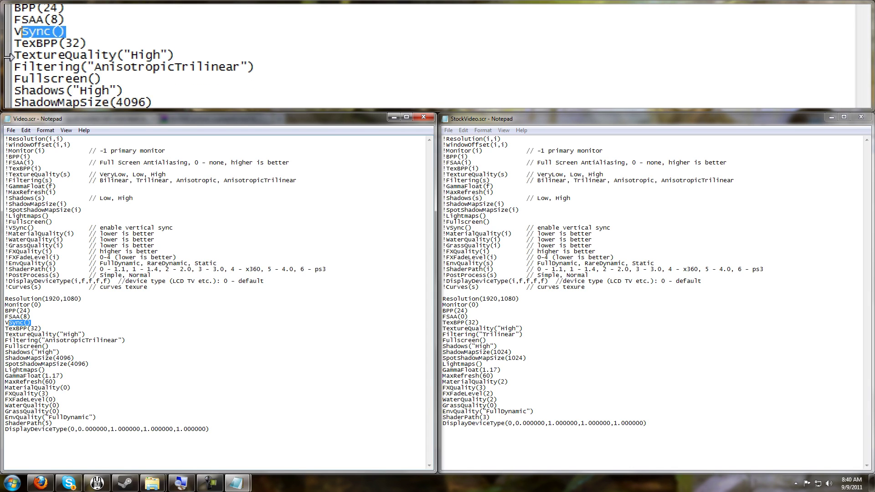
{"action": "left_click", "coordinate": [24, 328]}
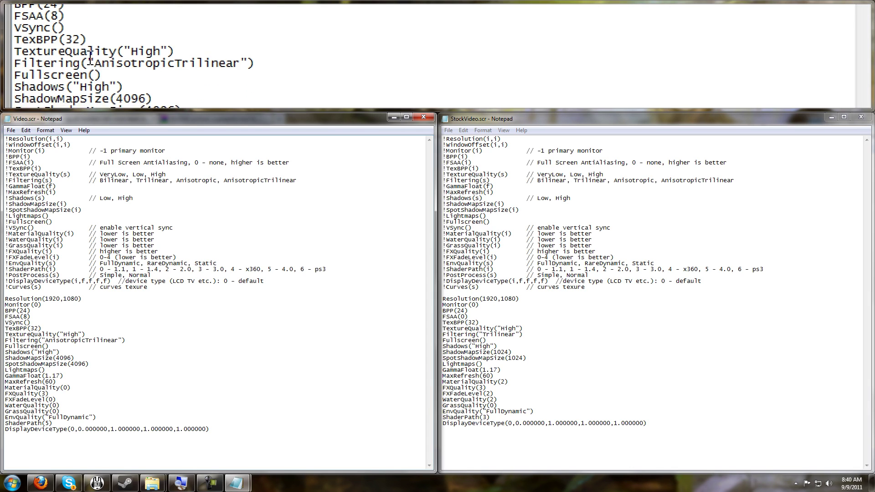
{"action": "left_click", "coordinate": [27, 336]}
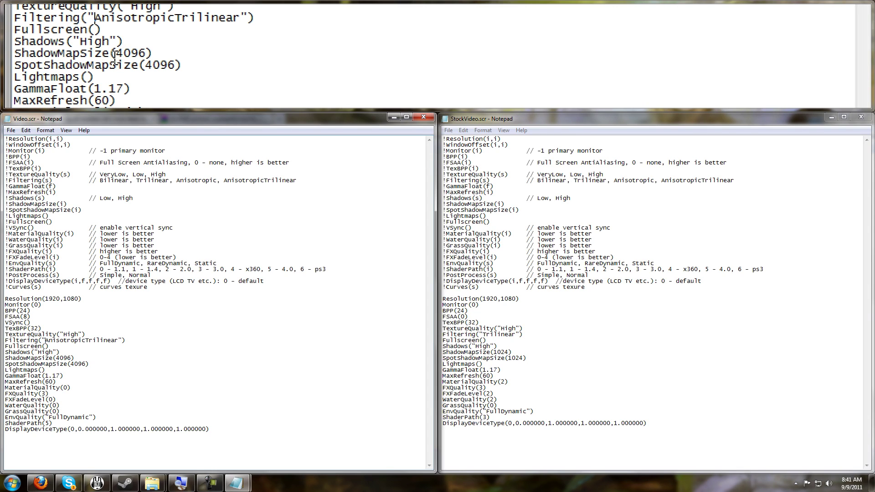
{"action": "left_click_drag", "start_coordinate": [57, 360], "coordinate": [72, 360]}
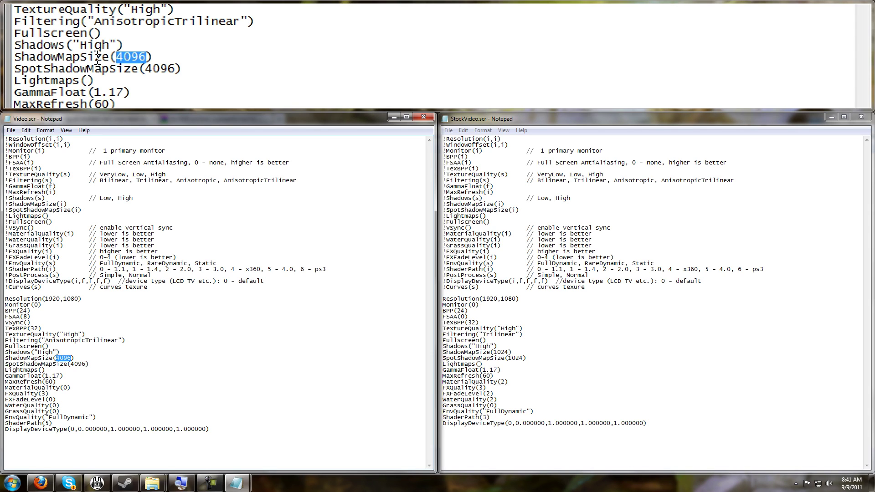
{"action": "type", "text": "2048"}
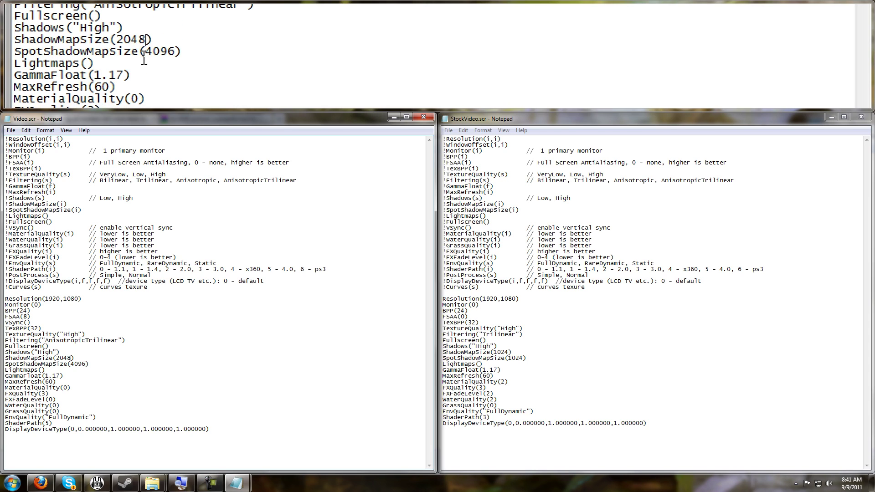
{"action": "left_click_drag", "start_coordinate": [56, 358], "coordinate": [64, 358]}
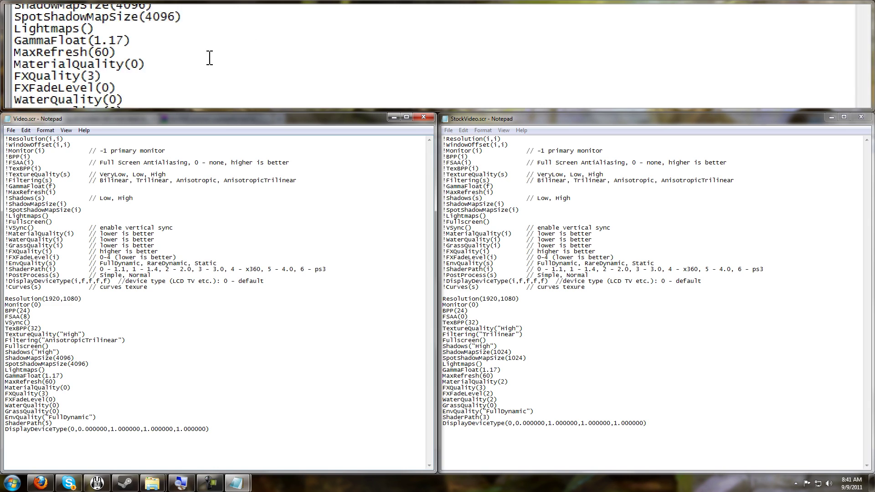
{"action": "left_click", "coordinate": [16, 369]}
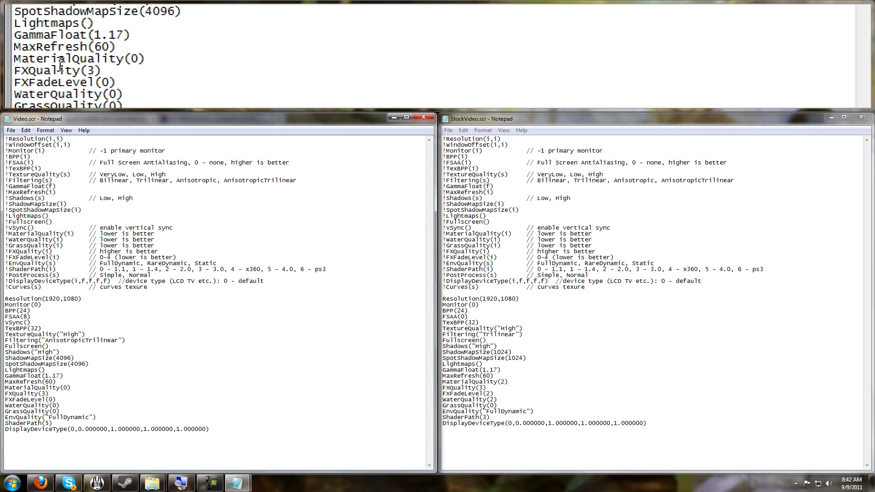
{"action": "left_click", "coordinate": [34, 388]}
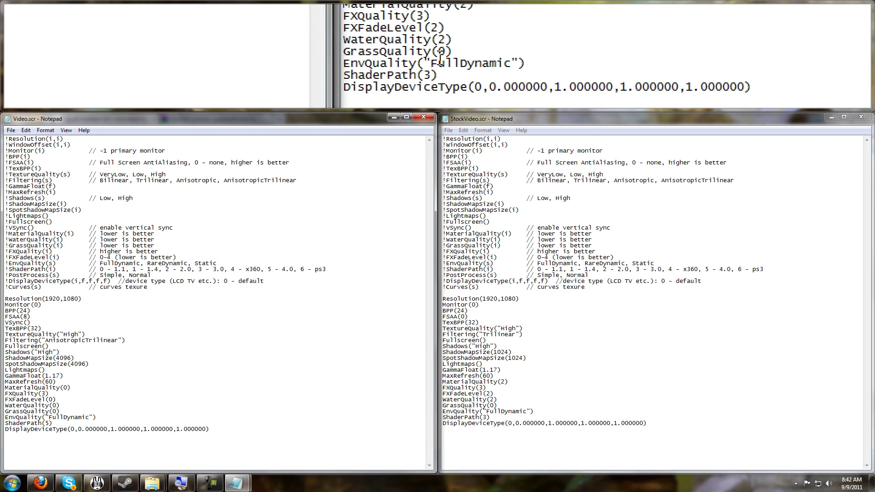
{"action": "left_click", "coordinate": [487, 405]}
{"action": "key", "text": "shift+End"}
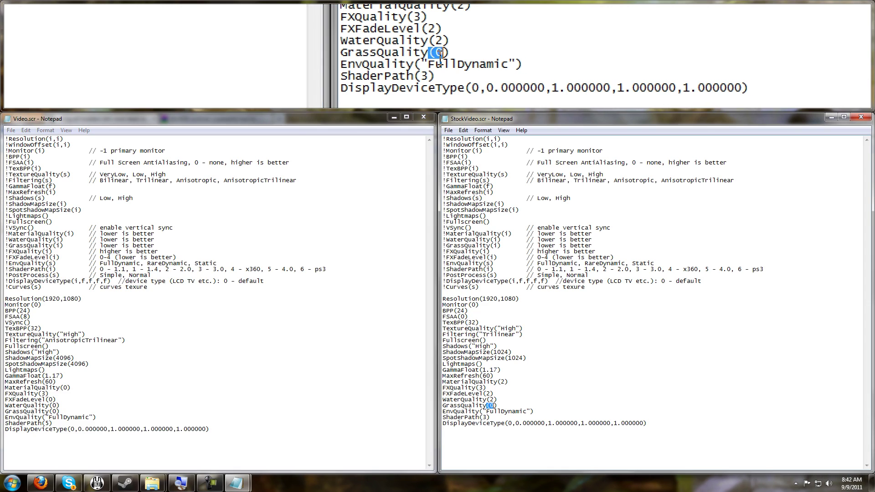
{"action": "left_click", "coordinate": [479, 405]}
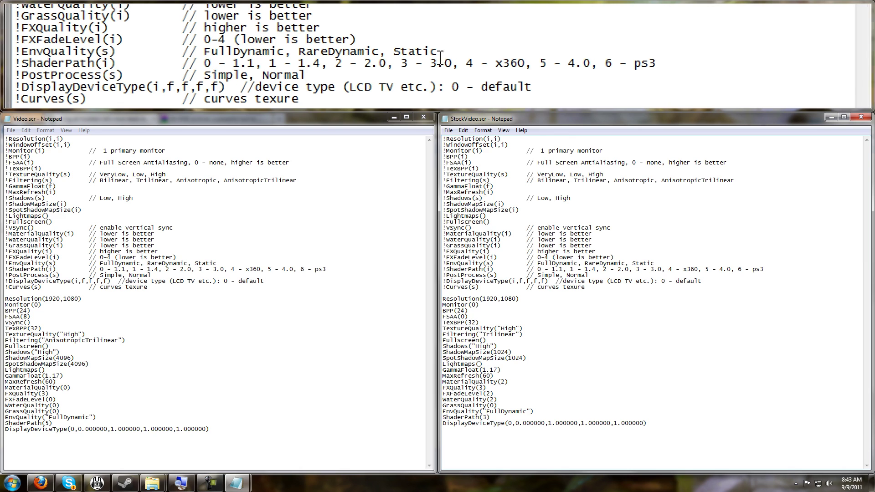
{"action": "left_click_drag", "start_coordinate": [634, 269], "coordinate": [661, 269]}
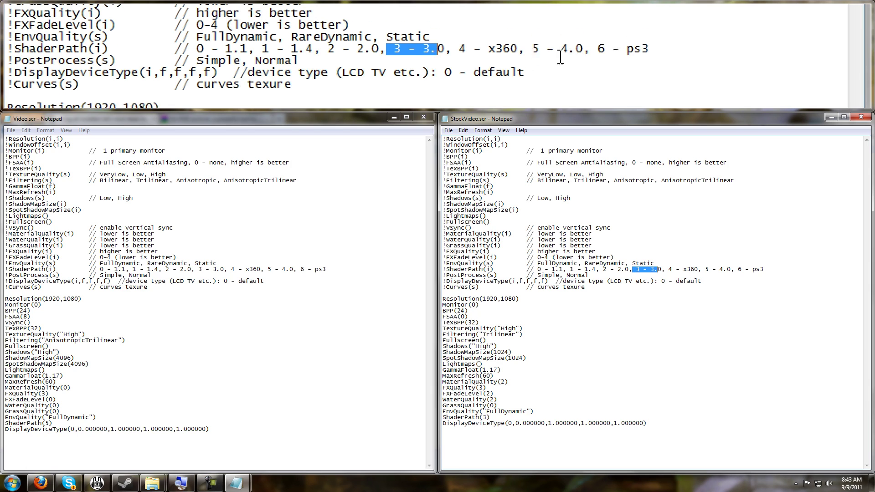
{"action": "left_click_drag", "start_coordinate": [705, 270], "coordinate": [731, 270]}
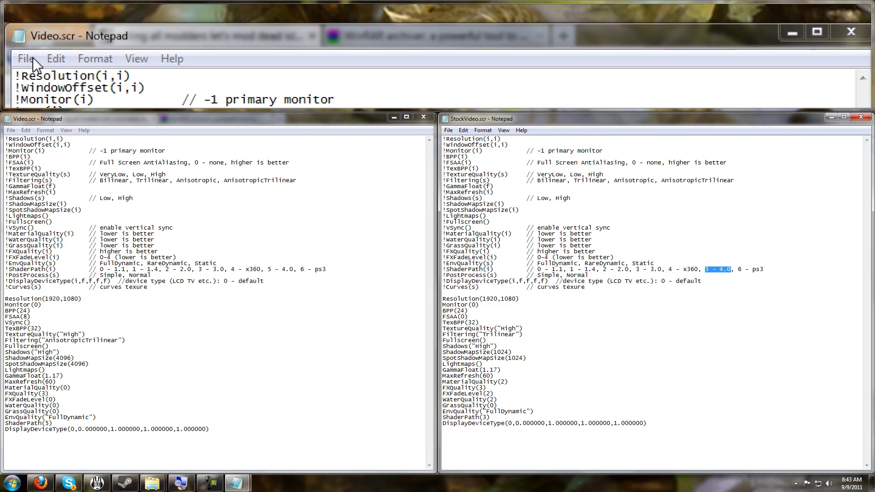
Close Video.scr without saving its changes, and close StockVideo.scr
{"action": "left_click", "coordinate": [11, 130]}
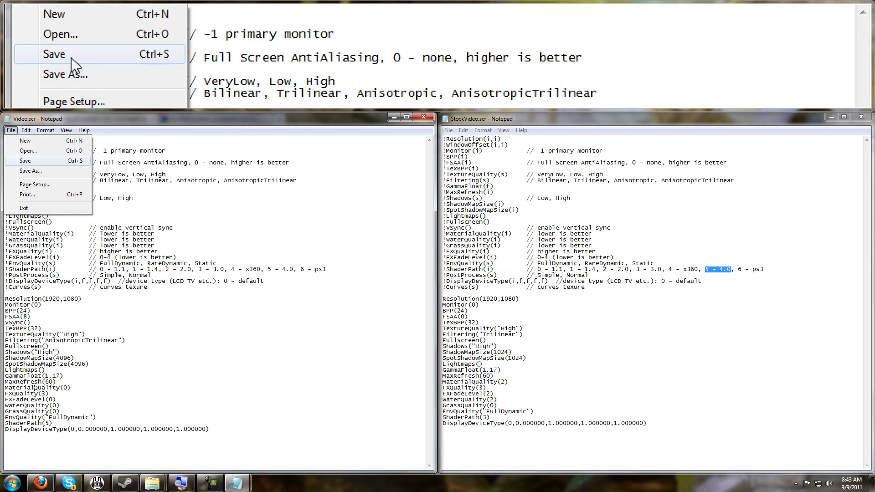
{"action": "left_click", "coordinate": [423, 117]}
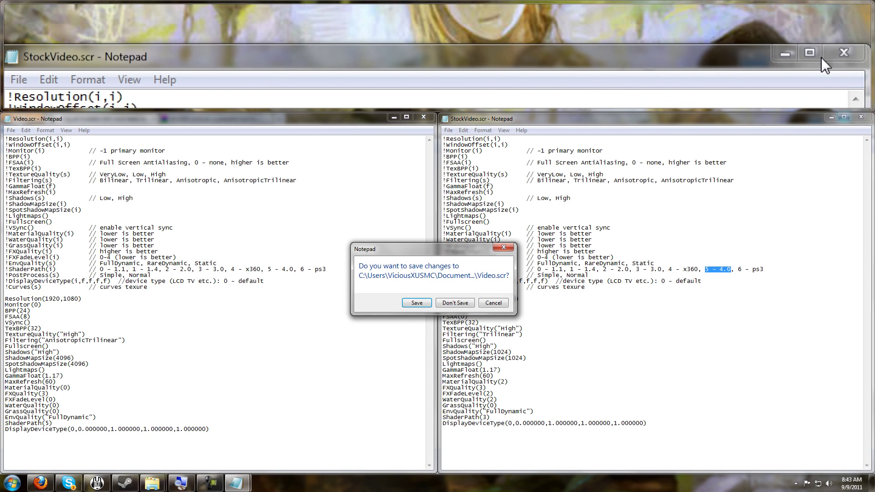
{"action": "left_click", "coordinate": [455, 303]}
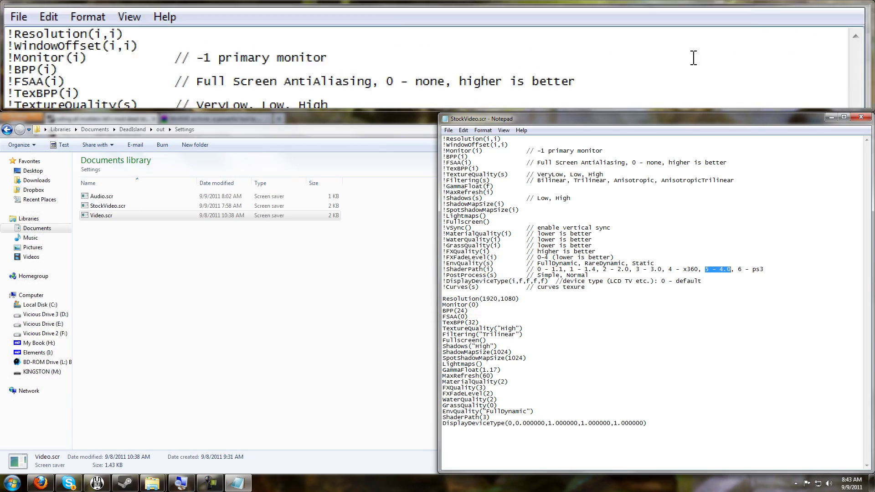
{"action": "left_click", "coordinate": [860, 117]}
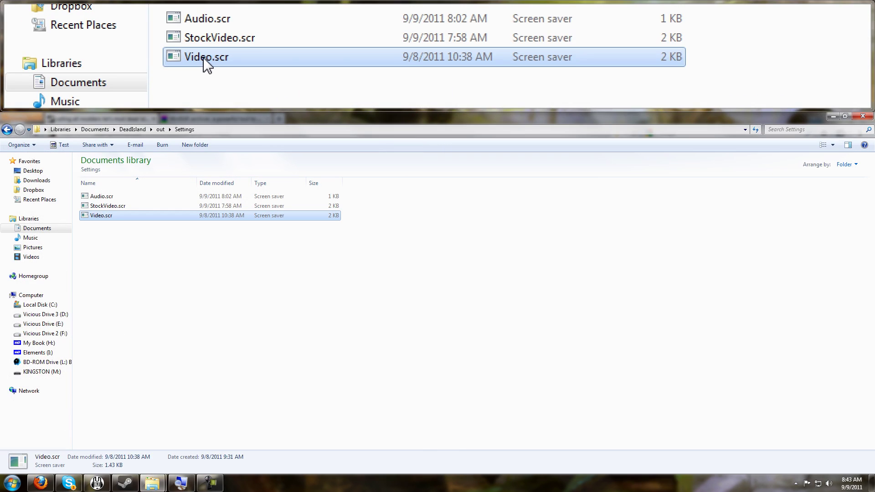
Check in Video.scr's Properties that Read-only is set, then close them unchanged
{"action": "right_click", "coordinate": [101, 216]}
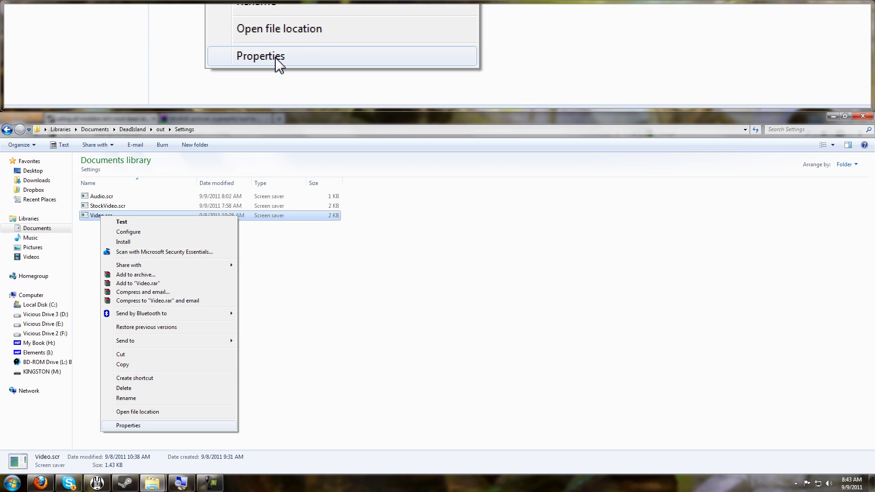
{"action": "left_click", "coordinate": [137, 426]}
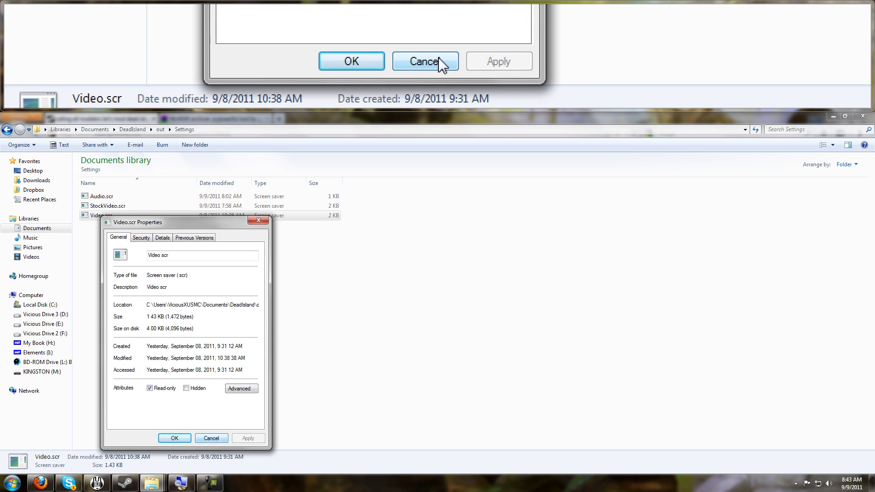
{"action": "left_click", "coordinate": [219, 439]}
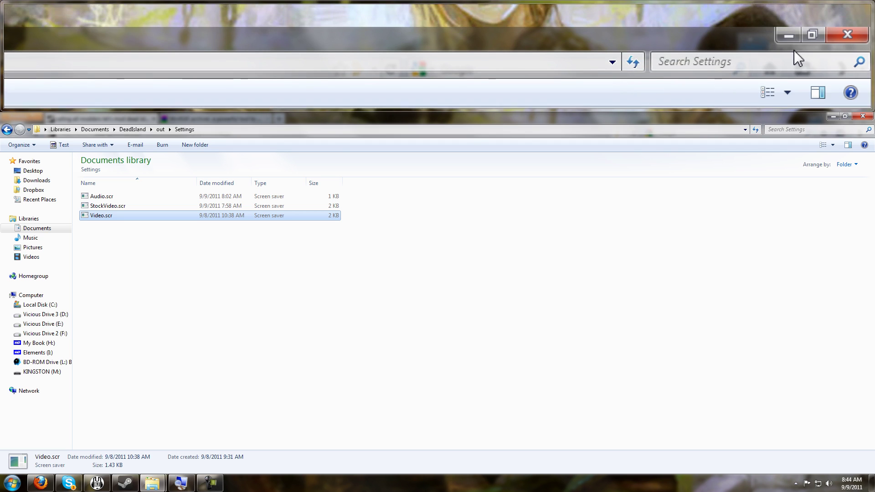
Return to 'out', minimize it, and open the DI folder in the dead island window
{"action": "key", "text": "BackSpace"}
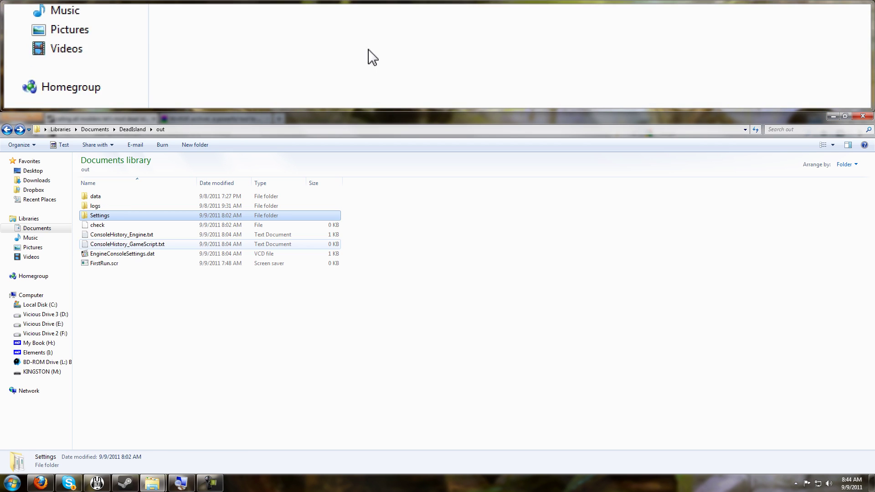
{"action": "left_click", "coordinate": [833, 116]}
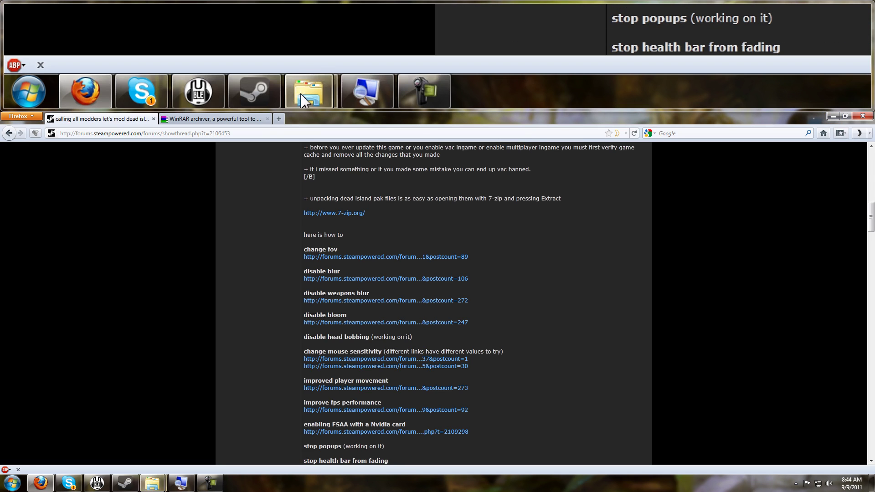
{"action": "mouse_move", "coordinate": [151, 482]}
{"action": "left_click", "coordinate": [200, 436]}
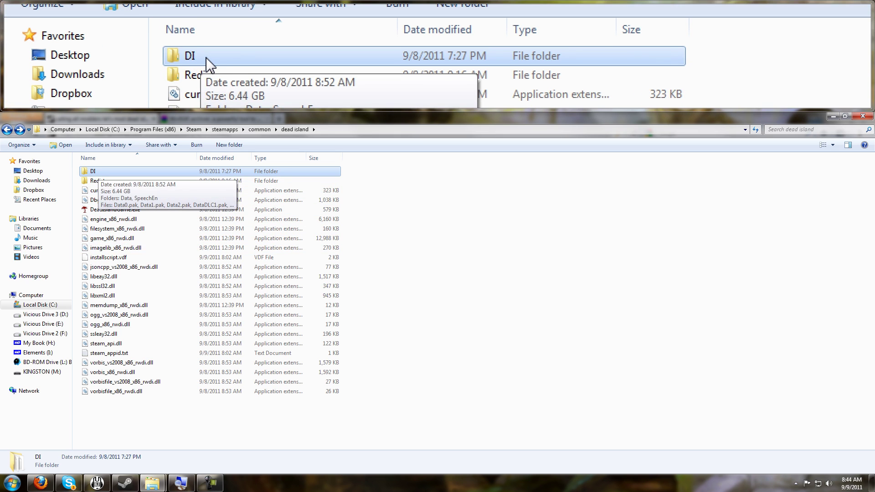
{"action": "double_click", "coordinate": [101, 175]}
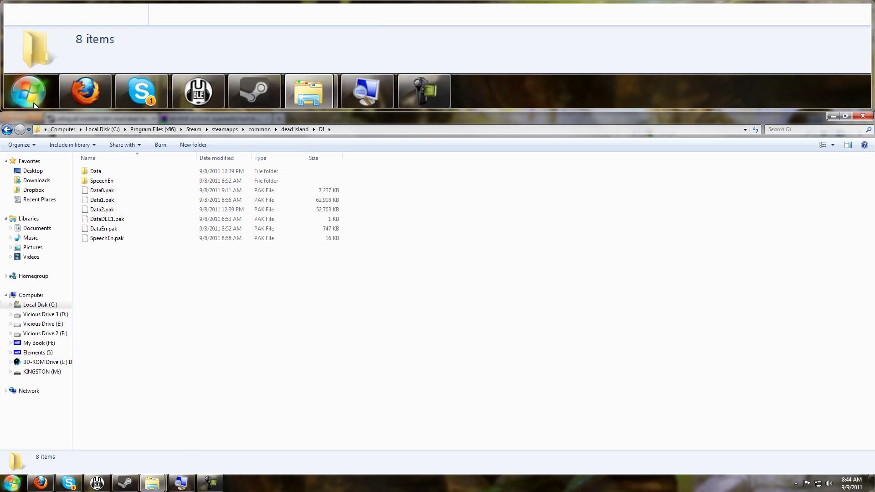
Launch WinRAR from the Start menu and load Data0.pak into it
{"action": "left_click", "coordinate": [15, 488]}
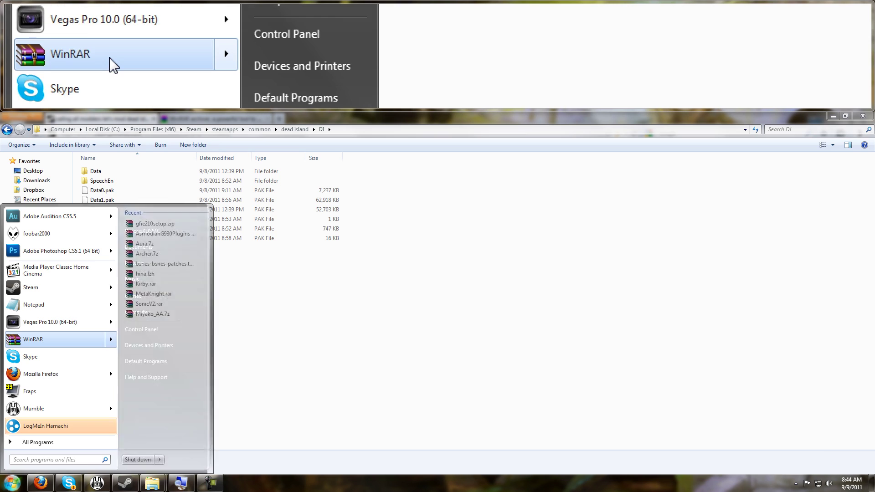
{"action": "left_click", "coordinate": [52, 341]}
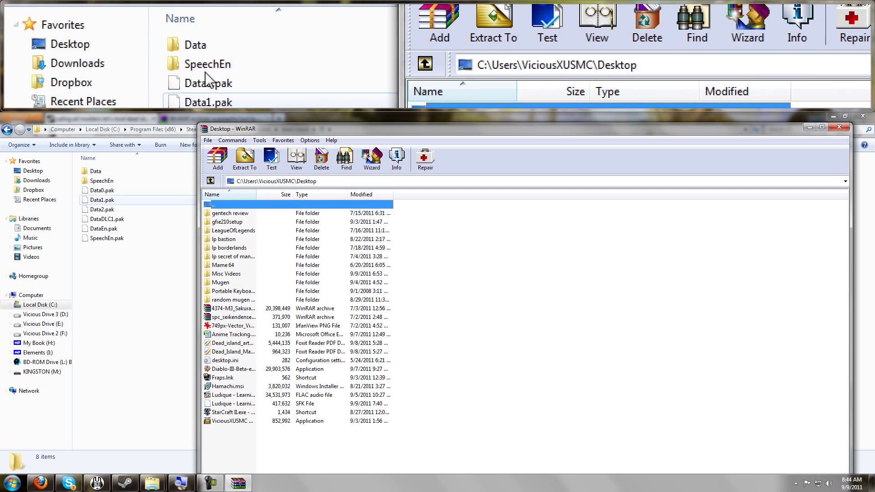
{"action": "left_click_drag", "start_coordinate": [101, 189], "coordinate": [438, 360]}
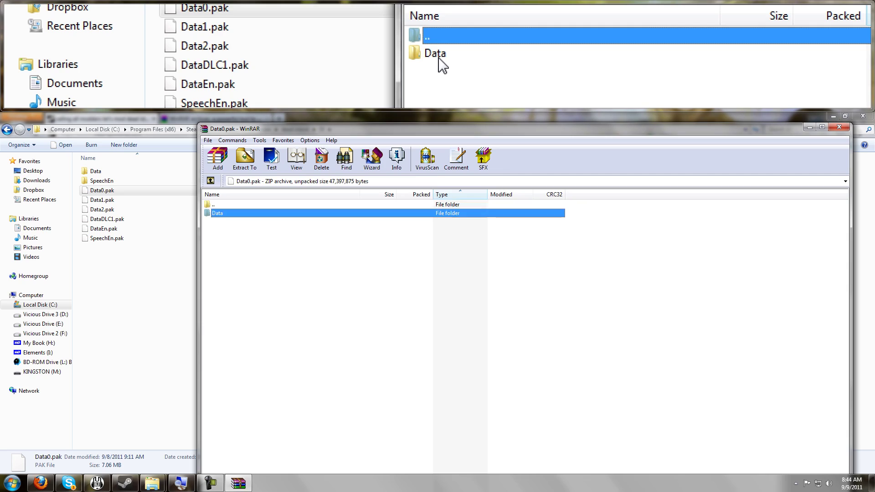
Browse the archive to Data\Skills and select default_levels.xml
{"action": "double_click", "coordinate": [220, 215]}
{"action": "scroll", "coordinate": [254, 338], "scroll_direction": "down", "scroll_amount": 3}
{"action": "scroll", "coordinate": [253, 339], "scroll_direction": "down", "scroll_amount": 14}
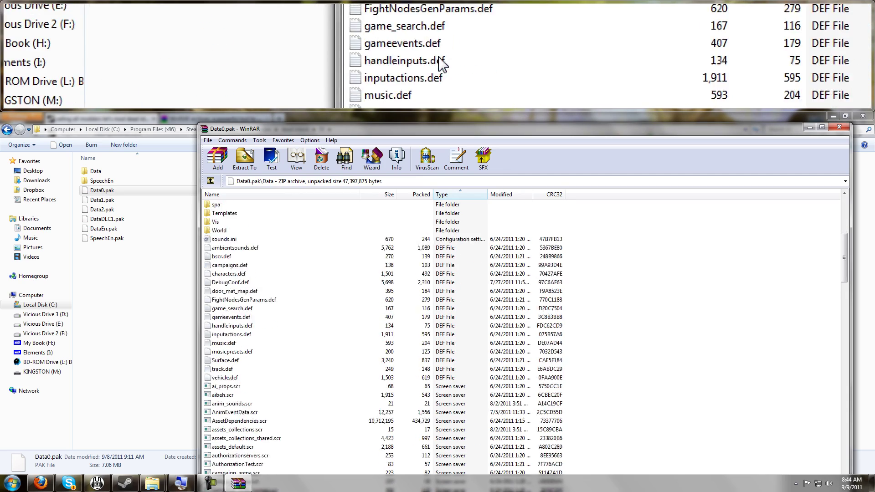
{"action": "scroll", "coordinate": [241, 421], "scroll_direction": "up", "scroll_amount": 10}
{"action": "scroll", "coordinate": [240, 418], "scroll_direction": "up", "scroll_amount": 7}
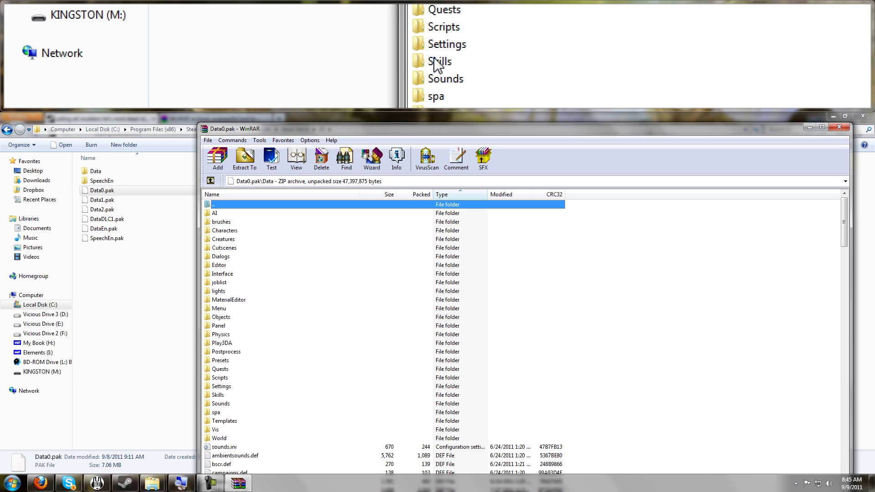
{"action": "double_click", "coordinate": [215, 394]}
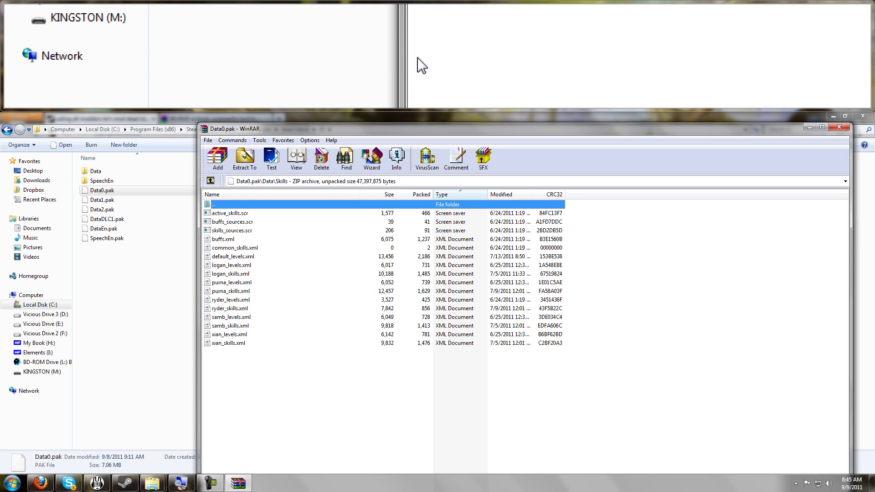
{"action": "left_click", "coordinate": [244, 258]}
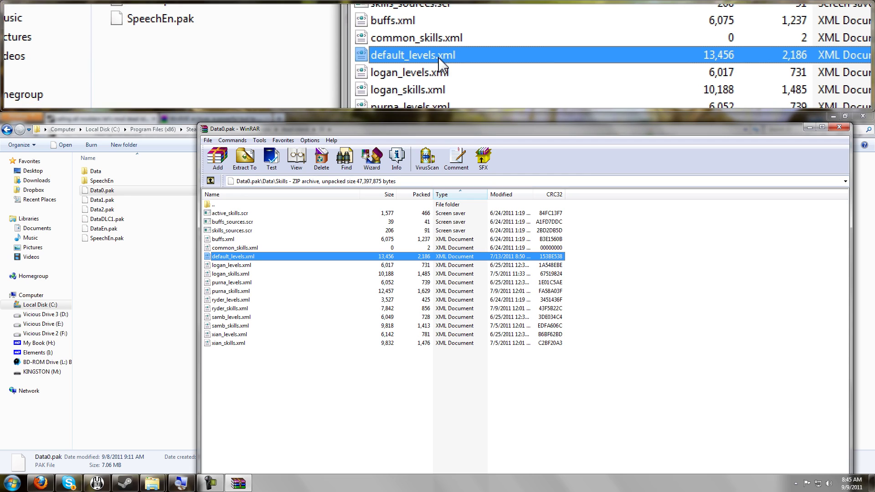
Open out\data\skills and drag default_levels.xml from Data0.pak's Skills folder into it
{"action": "mouse_move", "coordinate": [151, 483]}
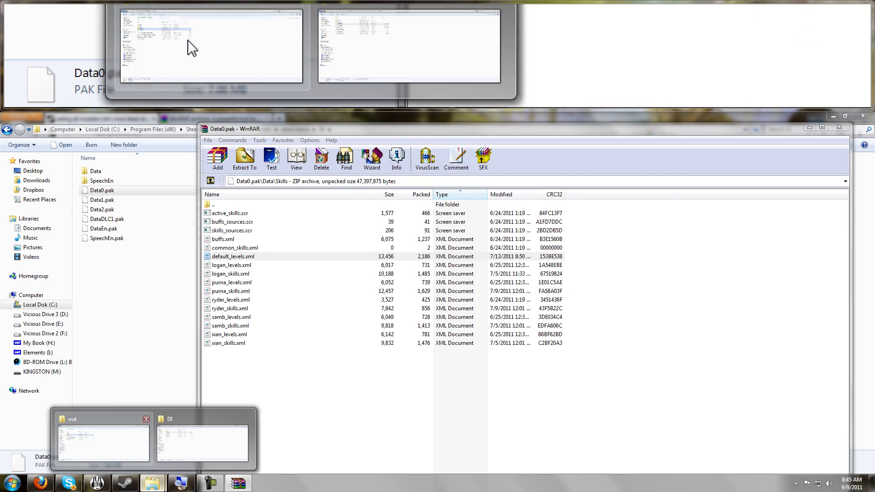
{"action": "left_click", "coordinate": [93, 433]}
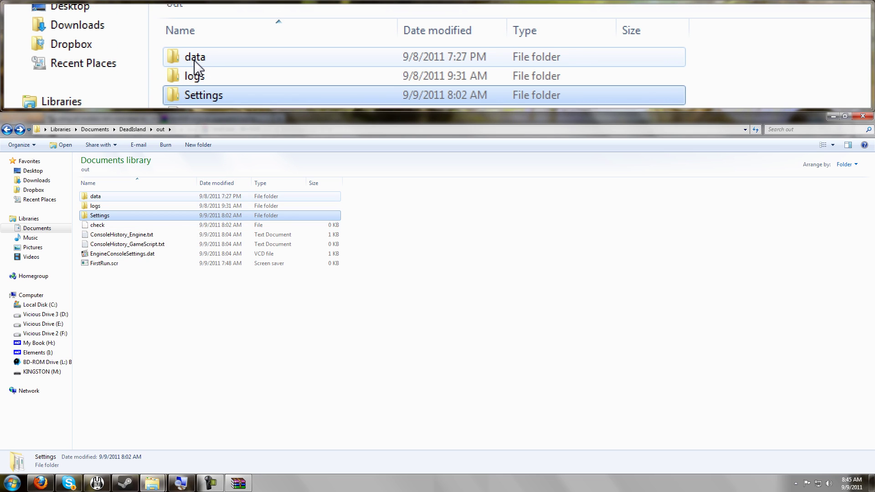
{"action": "double_click", "coordinate": [95, 197]}
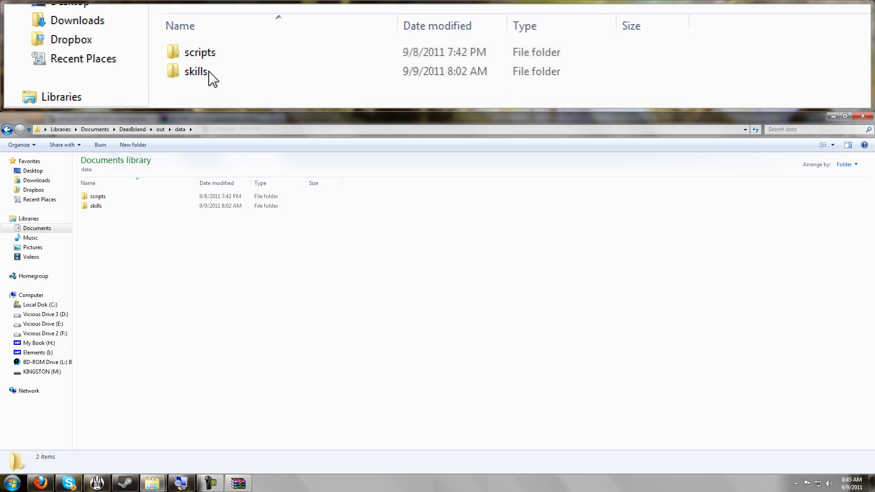
{"action": "left_click", "coordinate": [96, 207]}
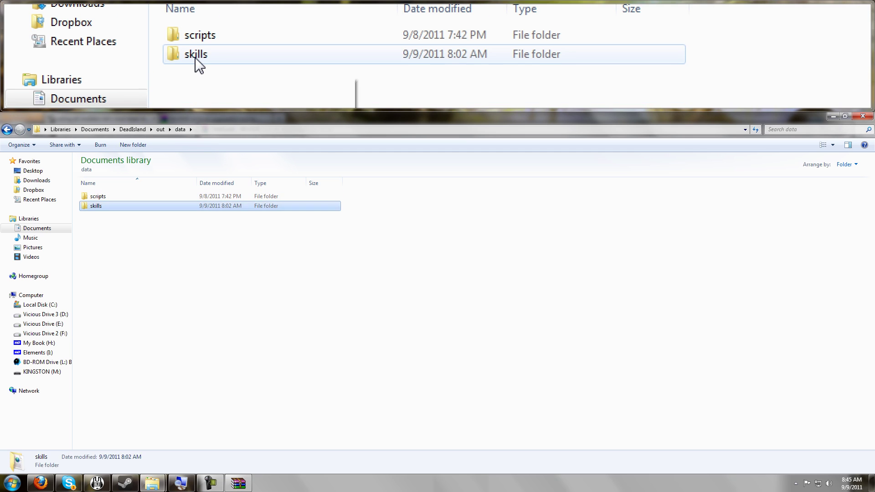
{"action": "double_click", "coordinate": [96, 207]}
{"action": "left_click", "coordinate": [231, 479]}
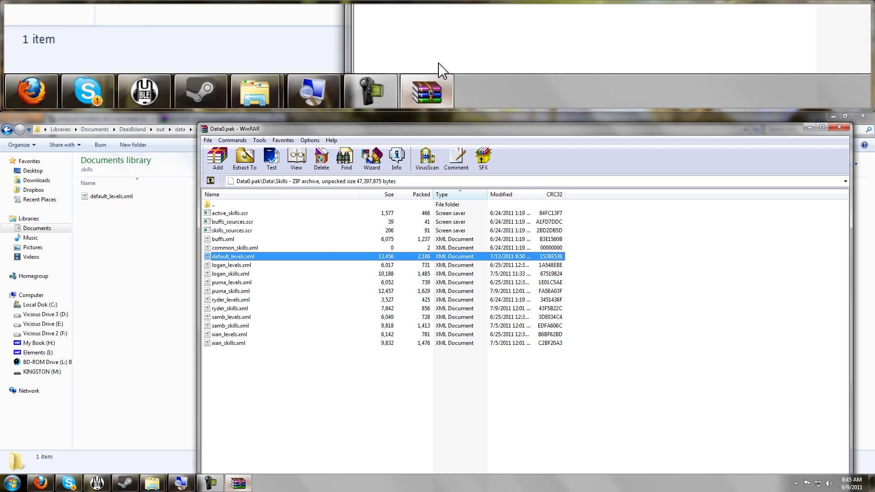
{"action": "left_click_drag", "start_coordinate": [232, 257], "coordinate": [94, 216]}
{"action": "left_click", "coordinate": [111, 197]}
Open default_levels.xml in Notepad via Edit and select the CameraDefaultFOV value for replacement
{"action": "right_click", "coordinate": [109, 199]}
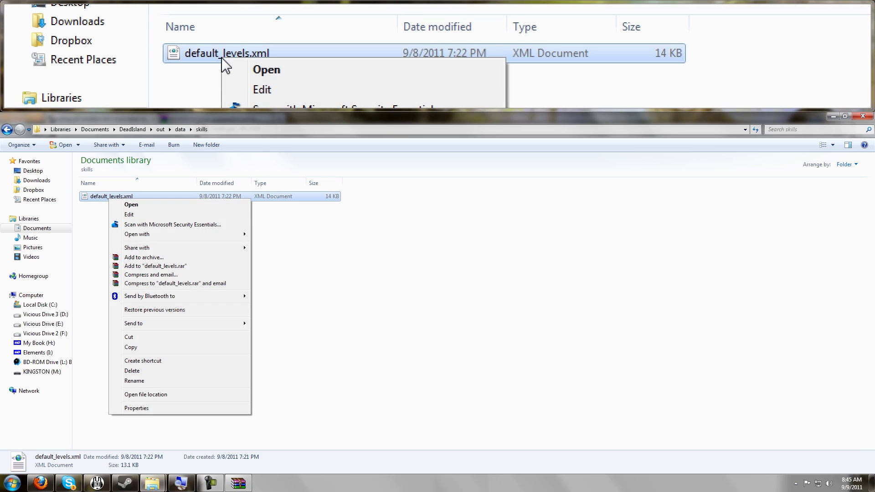
{"action": "left_click", "coordinate": [134, 215]}
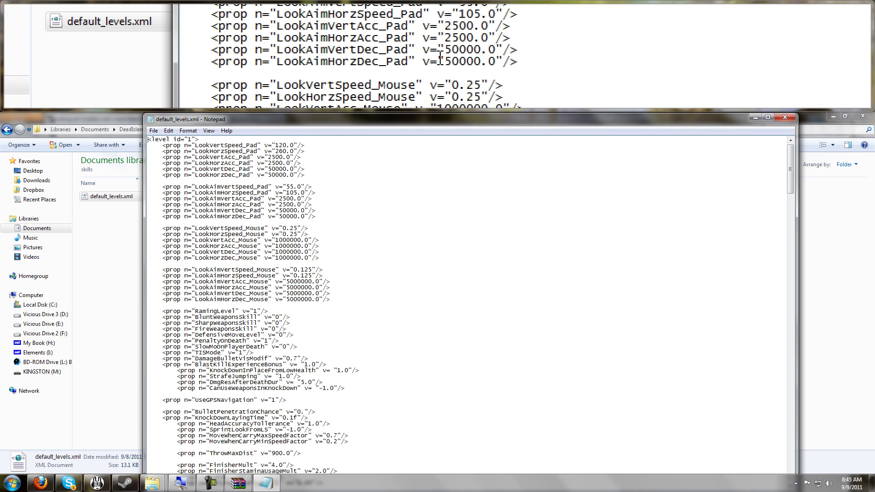
{"action": "scroll", "coordinate": [269, 213], "scroll_direction": "down", "scroll_amount": 4}
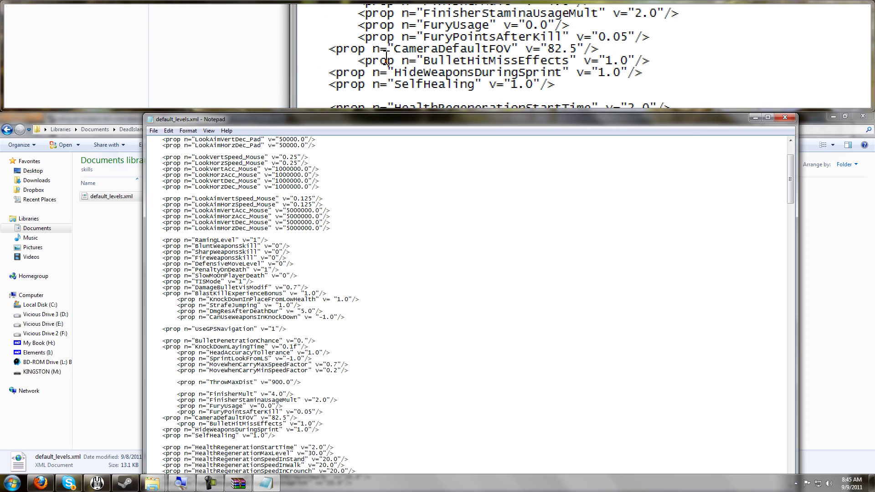
{"action": "left_click_drag", "start_coordinate": [192, 420], "coordinate": [242, 418]}
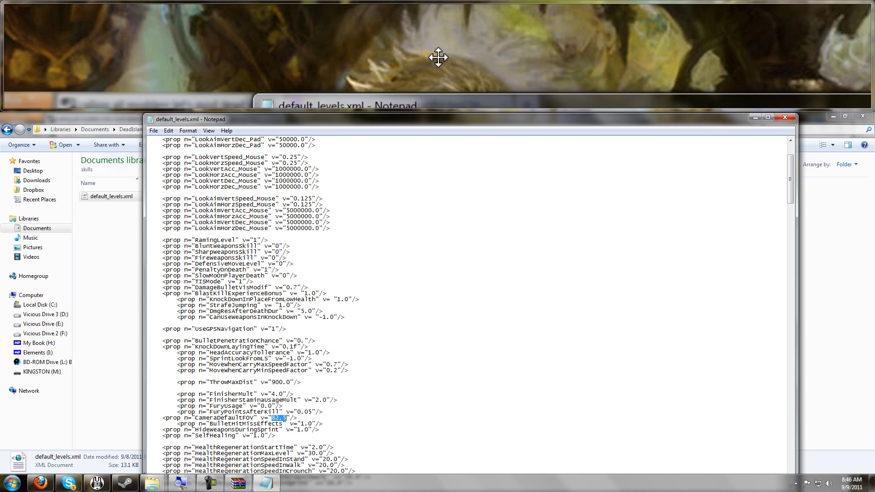
Close Notepad, then check the Read-only attribute in default_levels.xml's Properties and close the dialog
{"action": "left_click", "coordinate": [154, 130]}
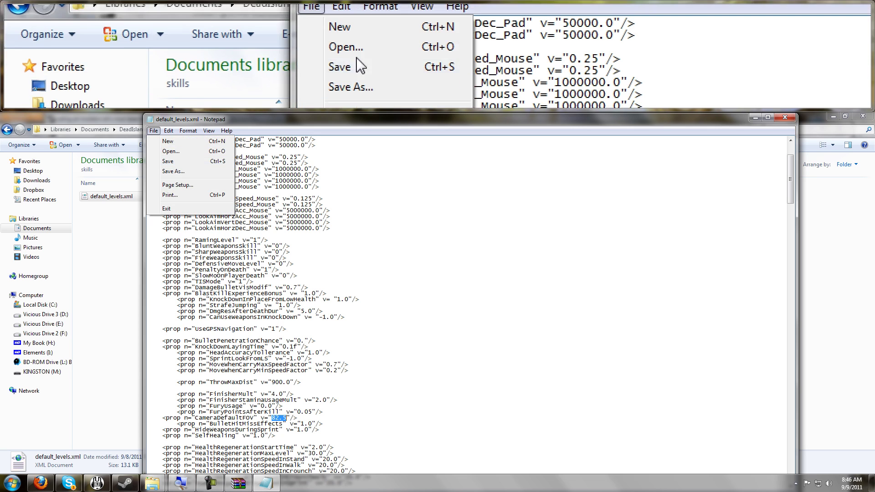
{"action": "left_click", "coordinate": [778, 120]}
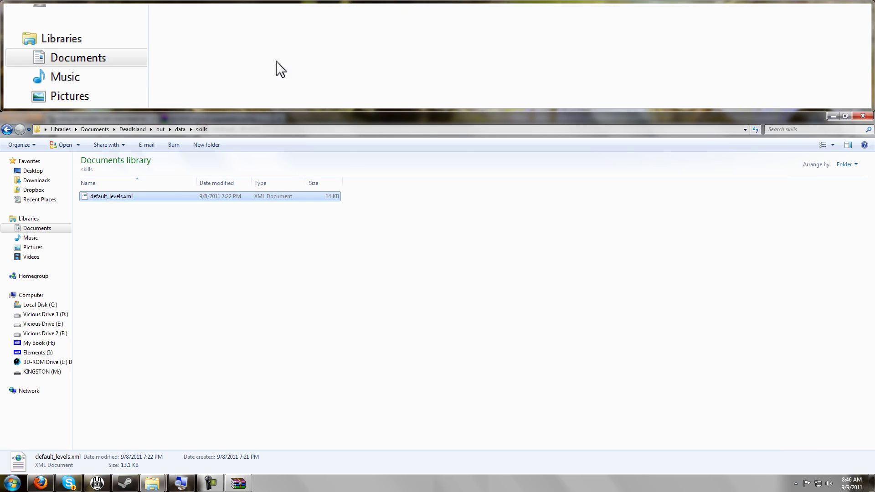
{"action": "right_click", "coordinate": [100, 198]}
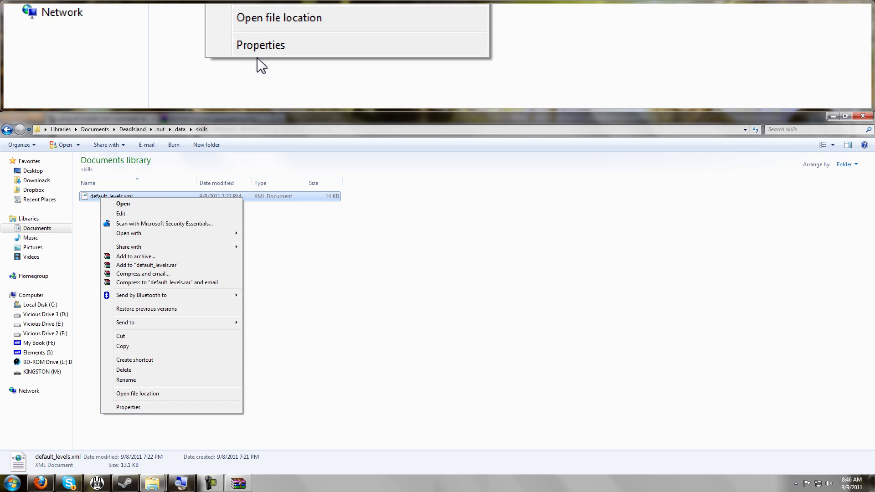
{"action": "left_click", "coordinate": [132, 406]}
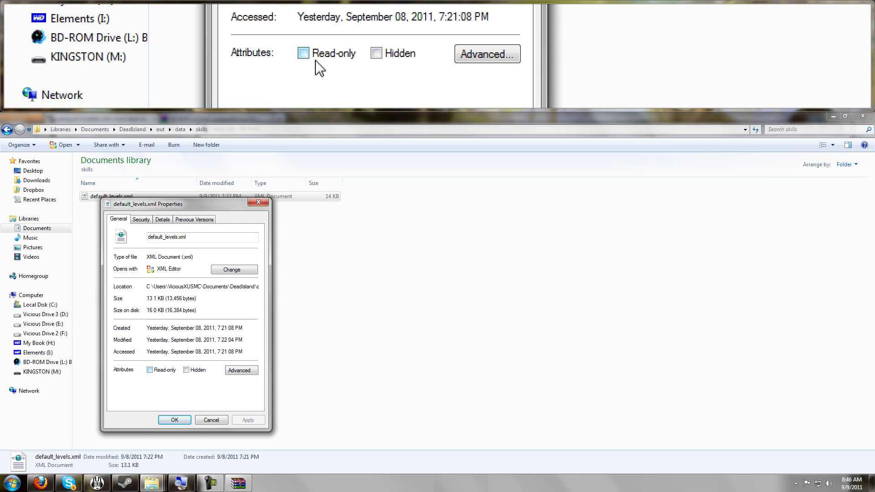
{"action": "left_click", "coordinate": [206, 417]}
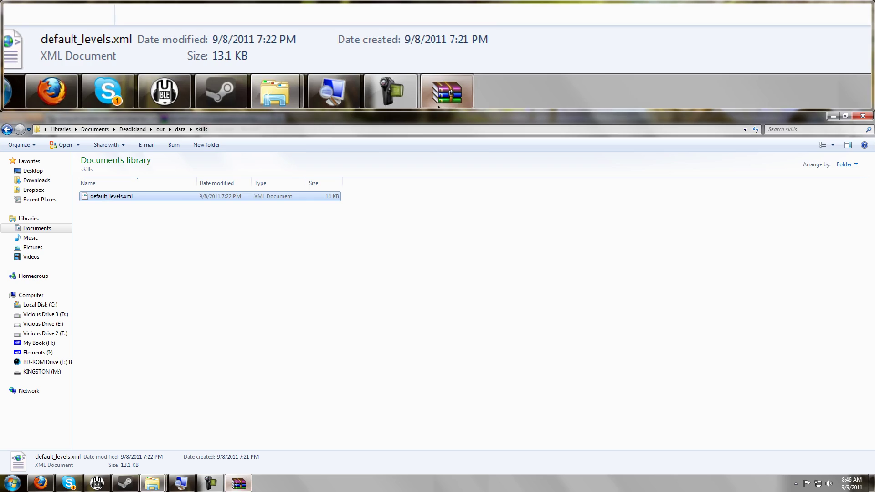
Bring the WinRAR Data0.pak archive window back to the front
{"action": "left_click", "coordinate": [238, 484]}
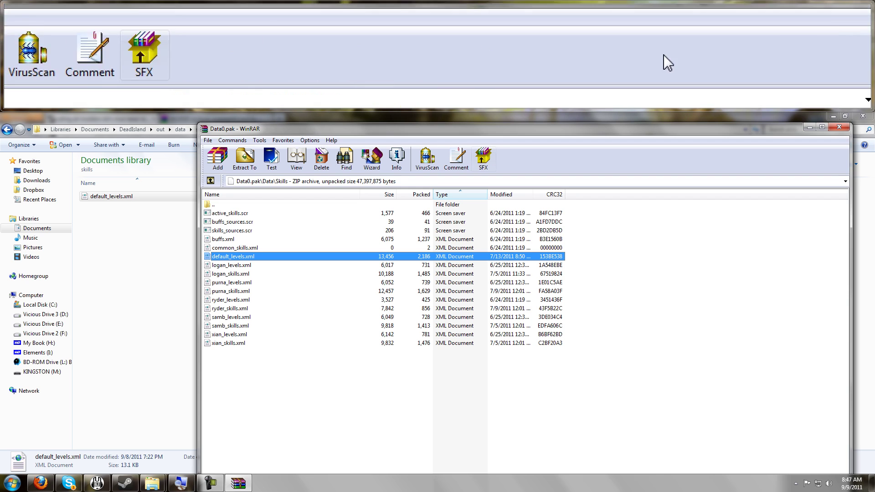
Close Data0.pak, minimize Steam's Dead Island library, and bring up the Firefox modding thread
{"action": "left_click", "coordinate": [840, 127]}
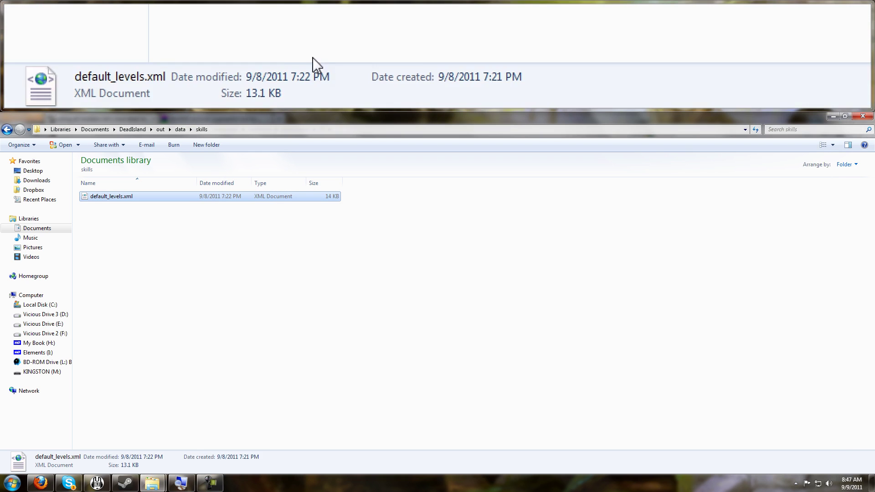
{"action": "left_click", "coordinate": [125, 482]}
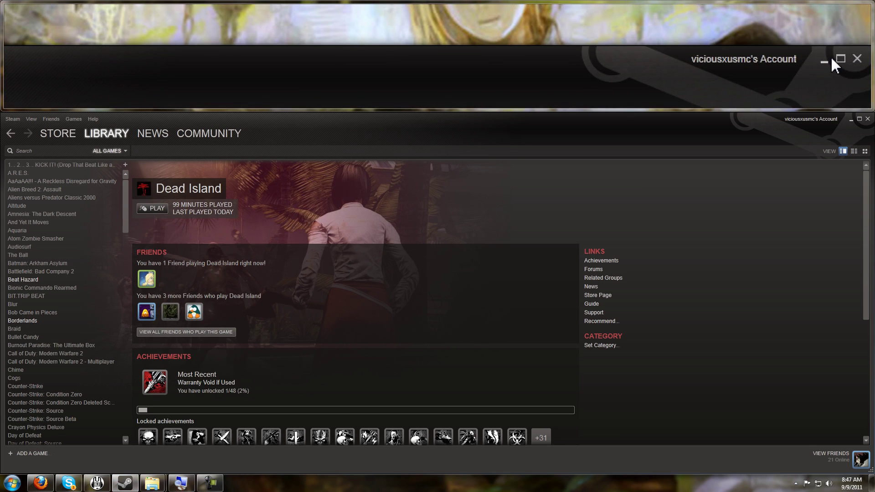
{"action": "left_click", "coordinate": [851, 120]}
{"action": "left_click", "coordinate": [41, 483]}
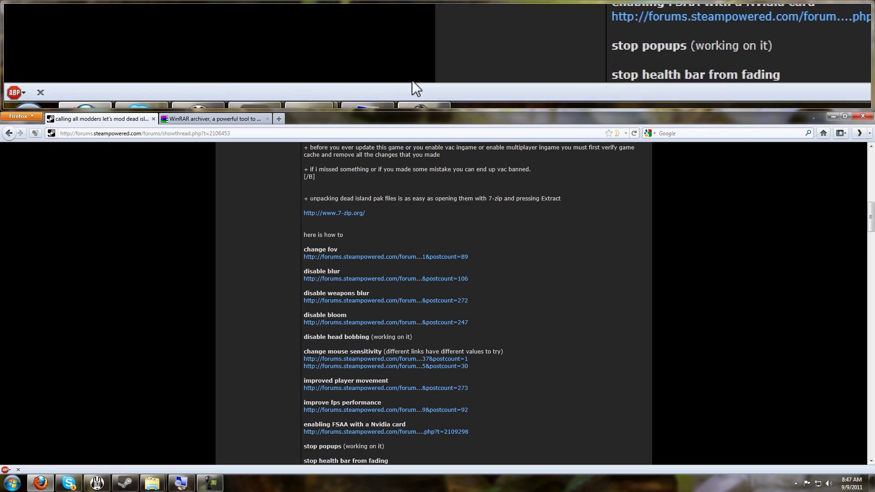
Switch to the Dead Island game folder window and select Data1.pak
{"action": "mouse_move", "coordinate": [152, 483]}
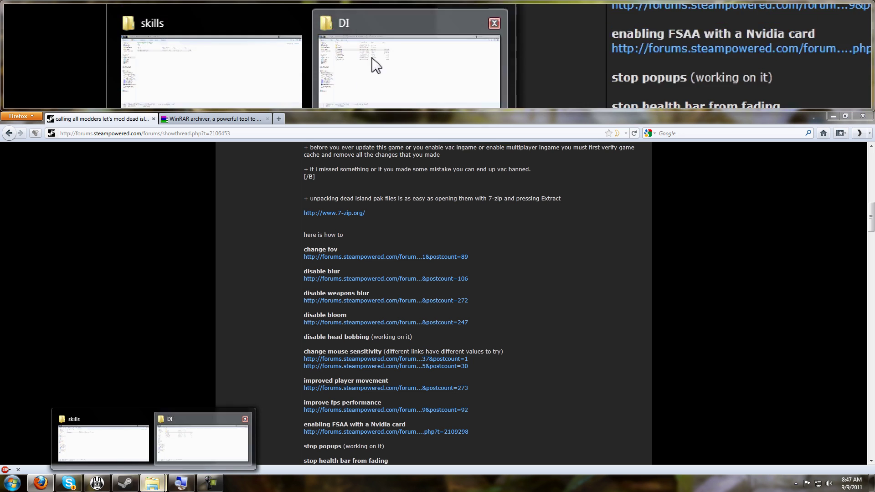
{"action": "left_click", "coordinate": [181, 448]}
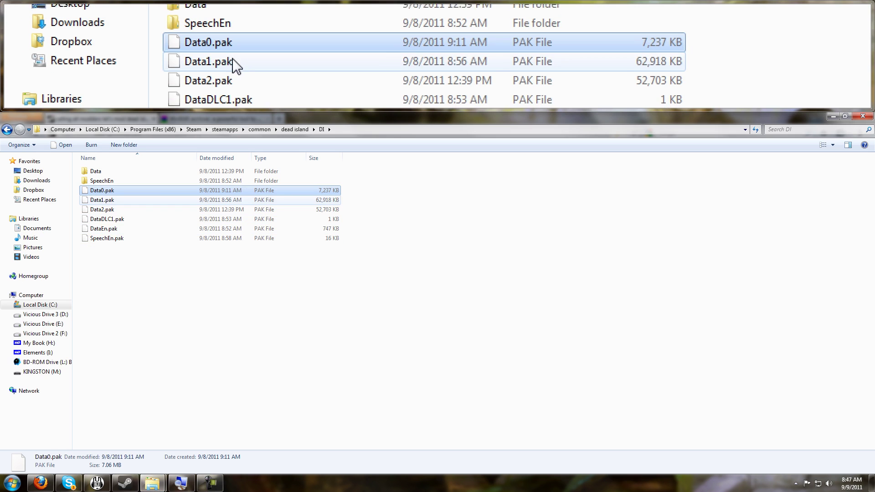
{"action": "left_click", "coordinate": [103, 200]}
In the skills window, go back to out, open data\scripts and select varlist_blur_camera_motion.scd
{"action": "mouse_move", "coordinate": [152, 484]}
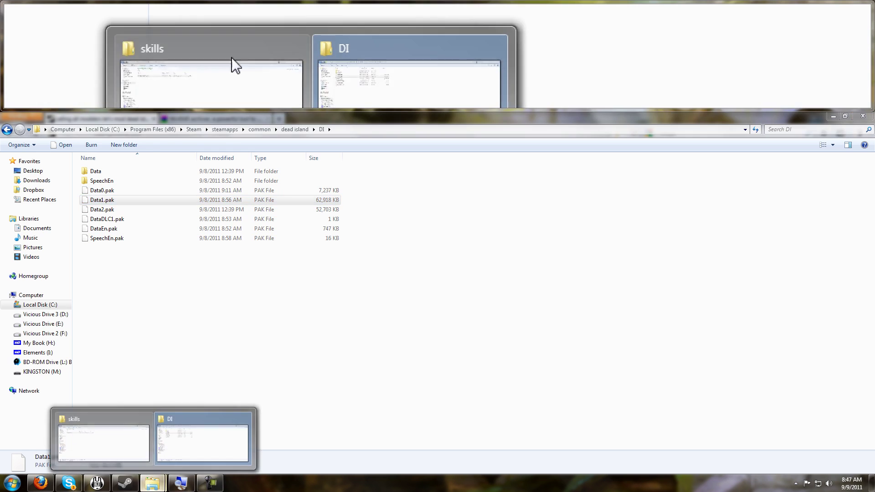
{"action": "left_click", "coordinate": [108, 433]}
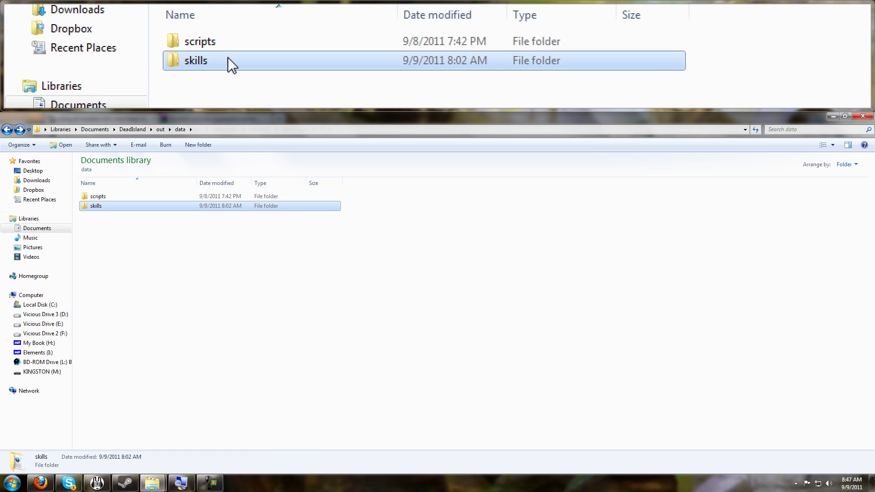
{"action": "key", "text": "BackSpace"}
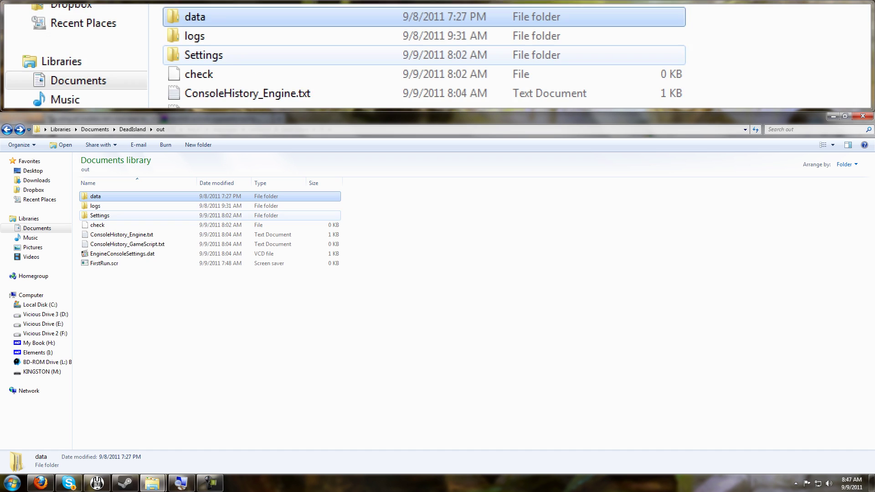
{"action": "double_click", "coordinate": [105, 197]}
{"action": "left_click", "coordinate": [103, 199]}
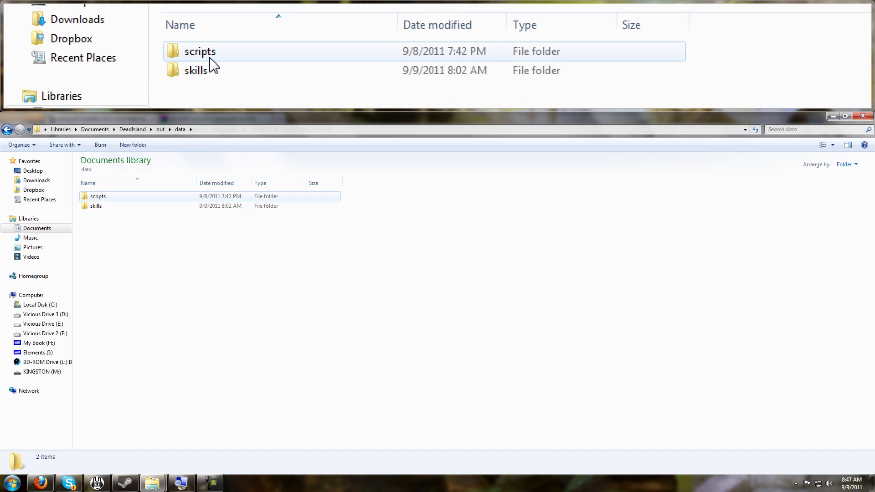
{"action": "double_click", "coordinate": [103, 200]}
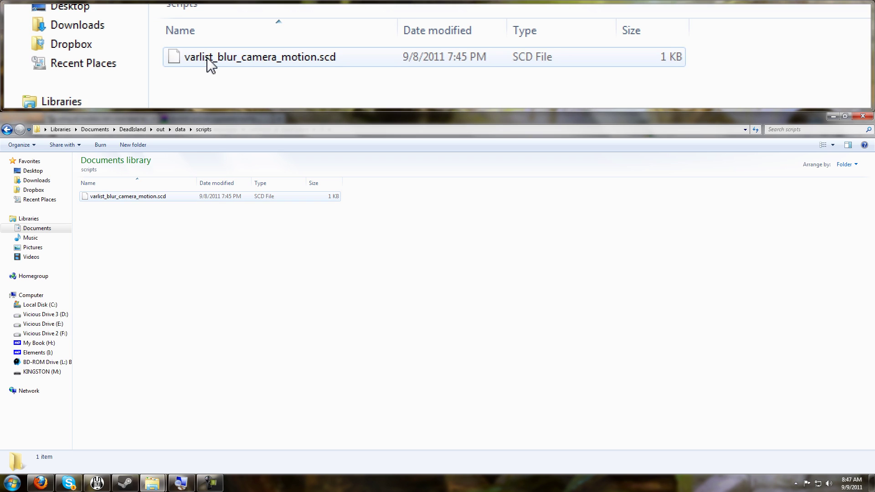
{"action": "left_click", "coordinate": [104, 197]}
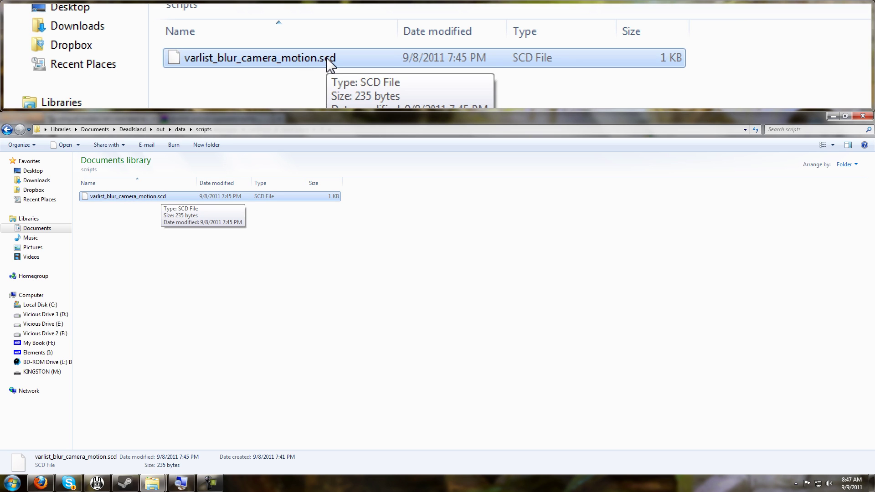